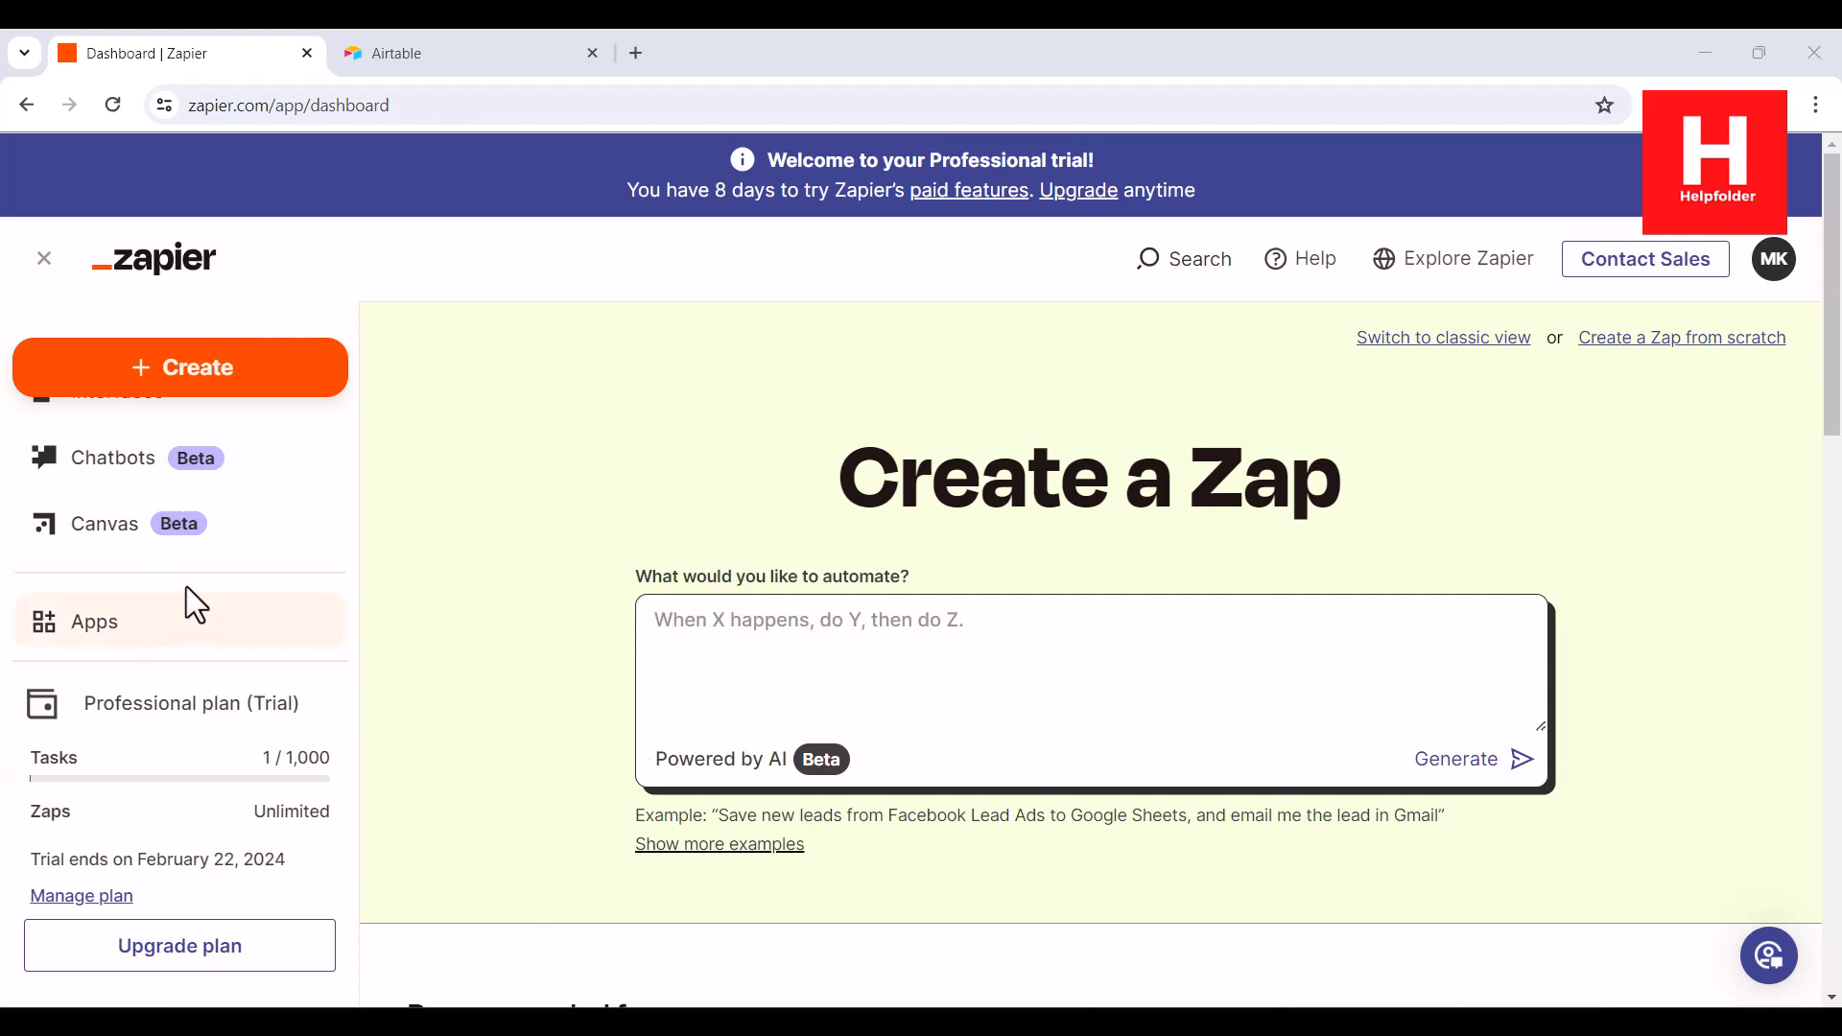
Open the app connections page and search it for Airtable
scroll(189, 605, "up", 3)
left_click(726, 604)
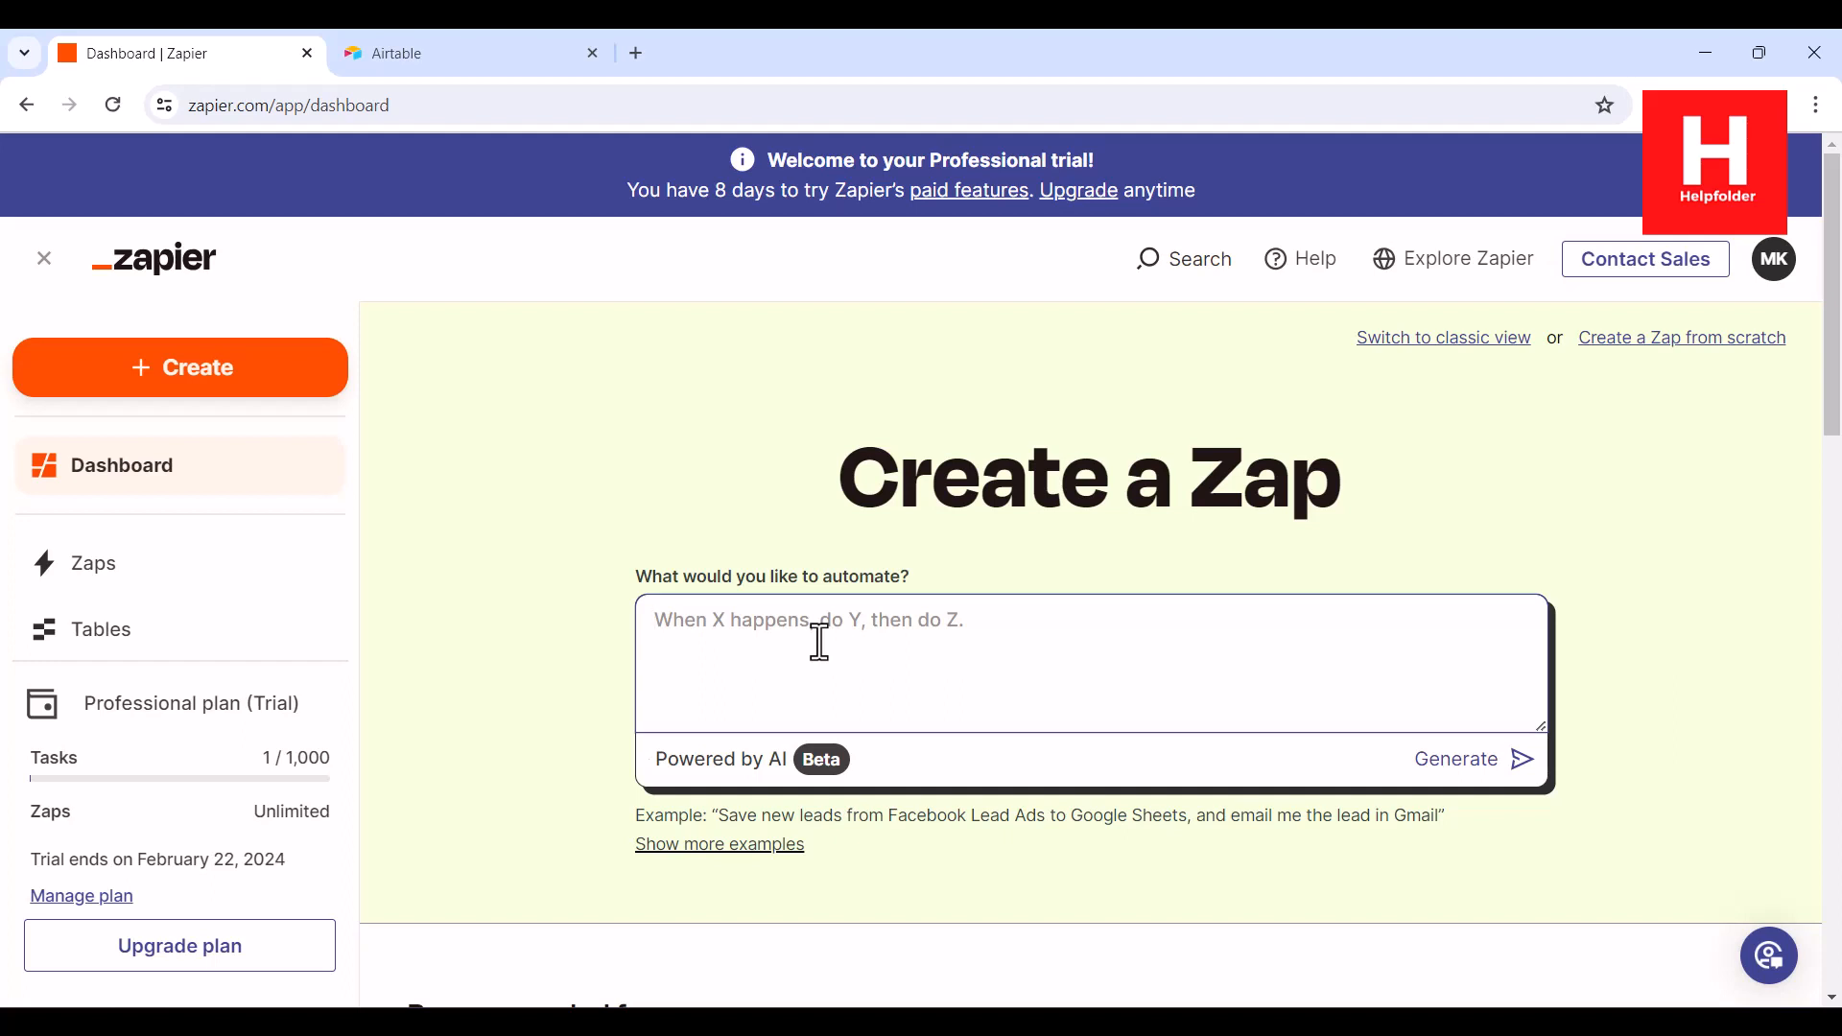
scroll(164, 628, "down", 2)
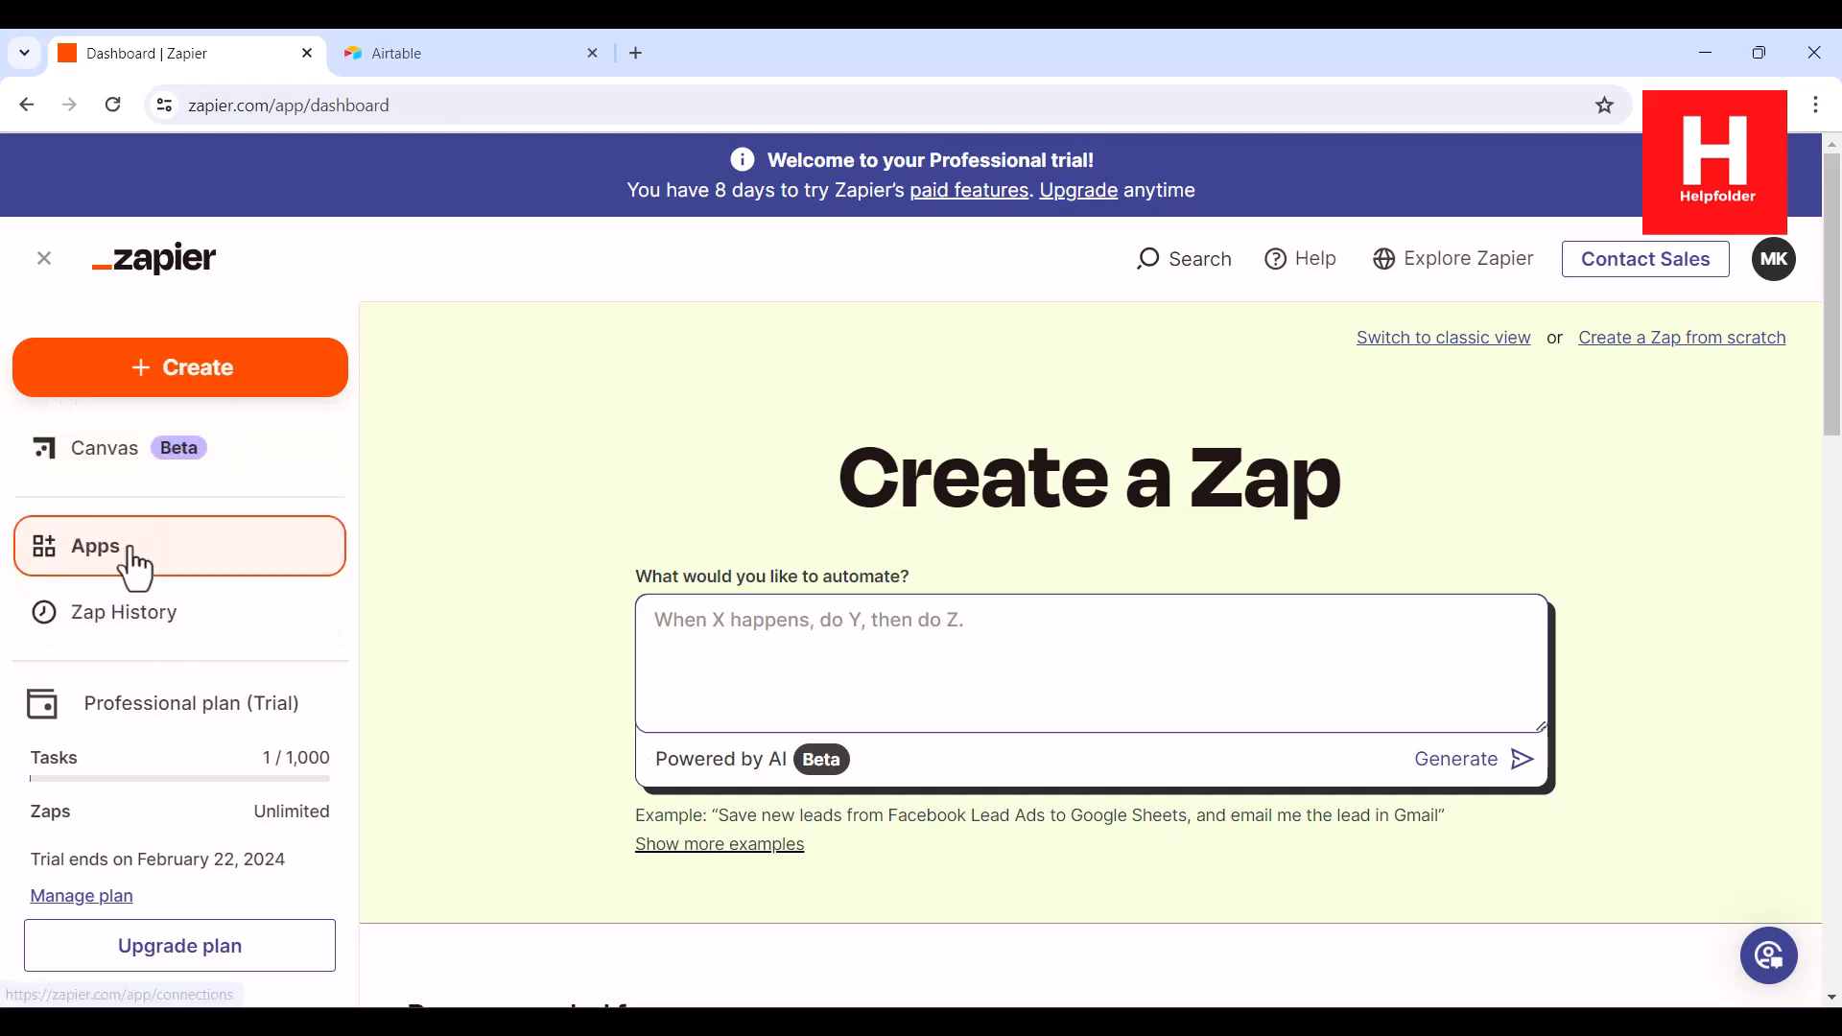
left_click(125, 549)
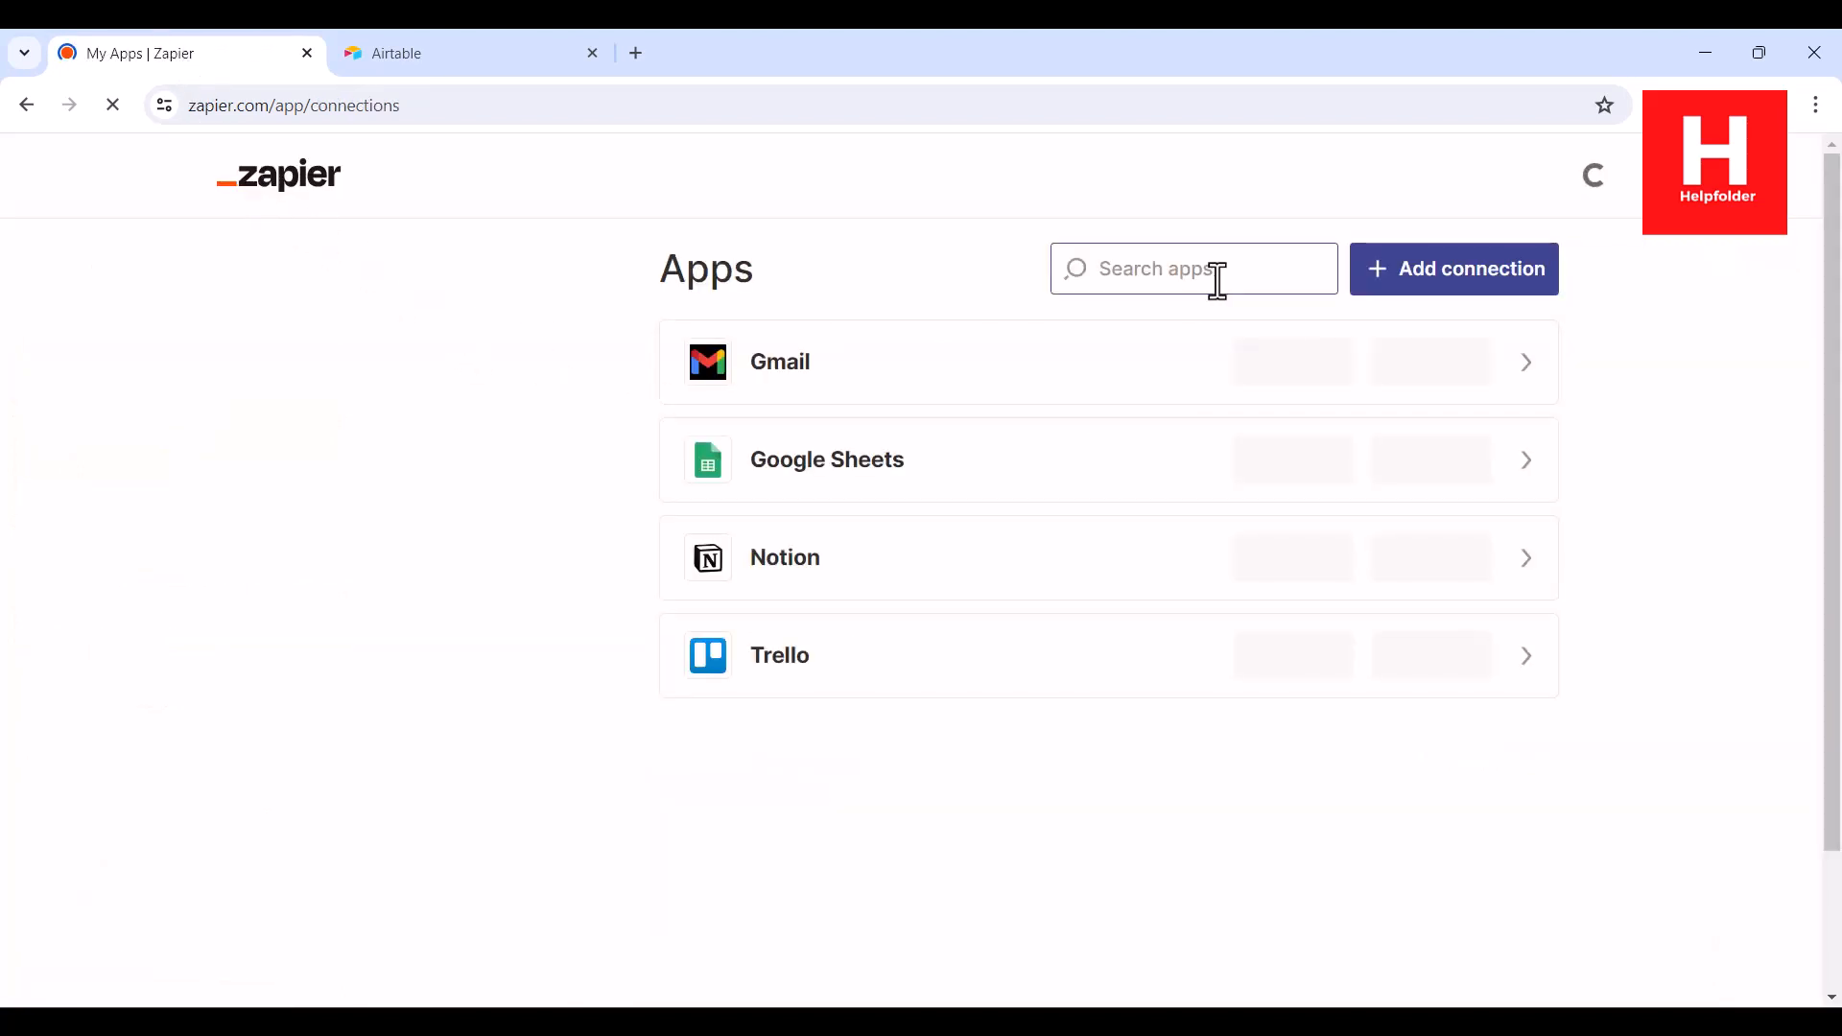
left_click(1117, 281)
type("Ai")
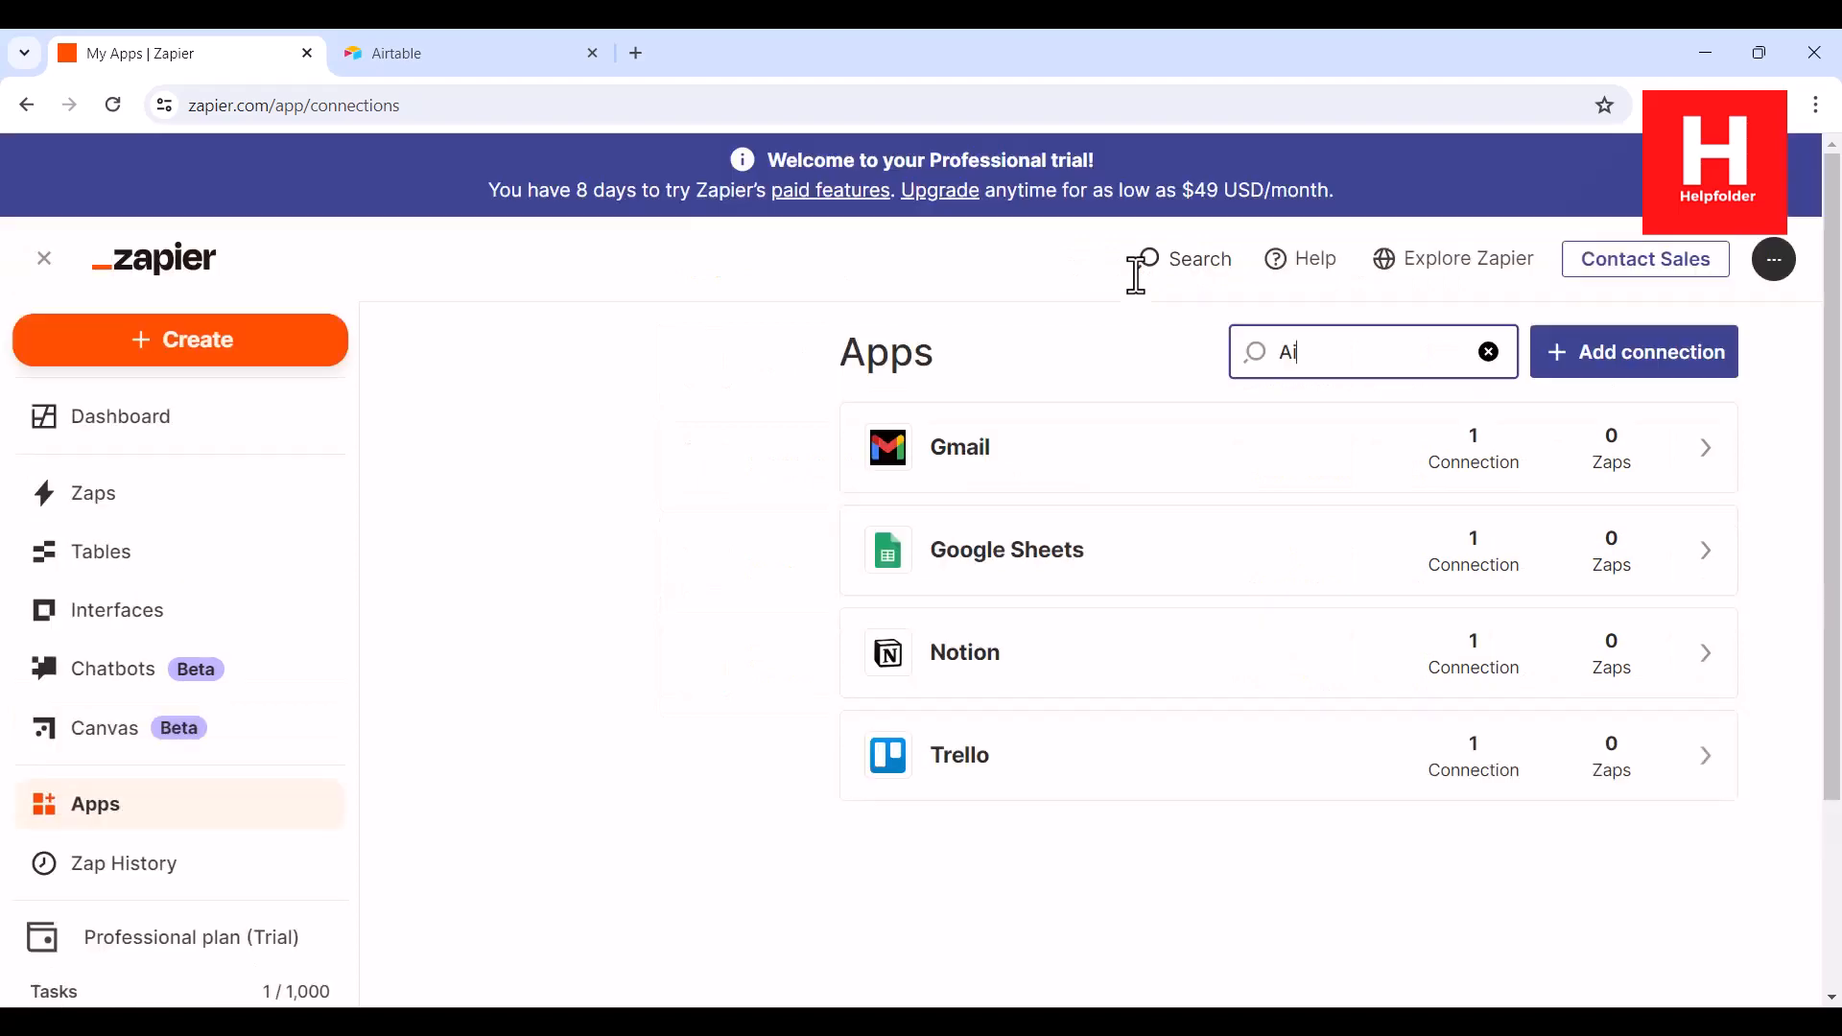
type("rtable")
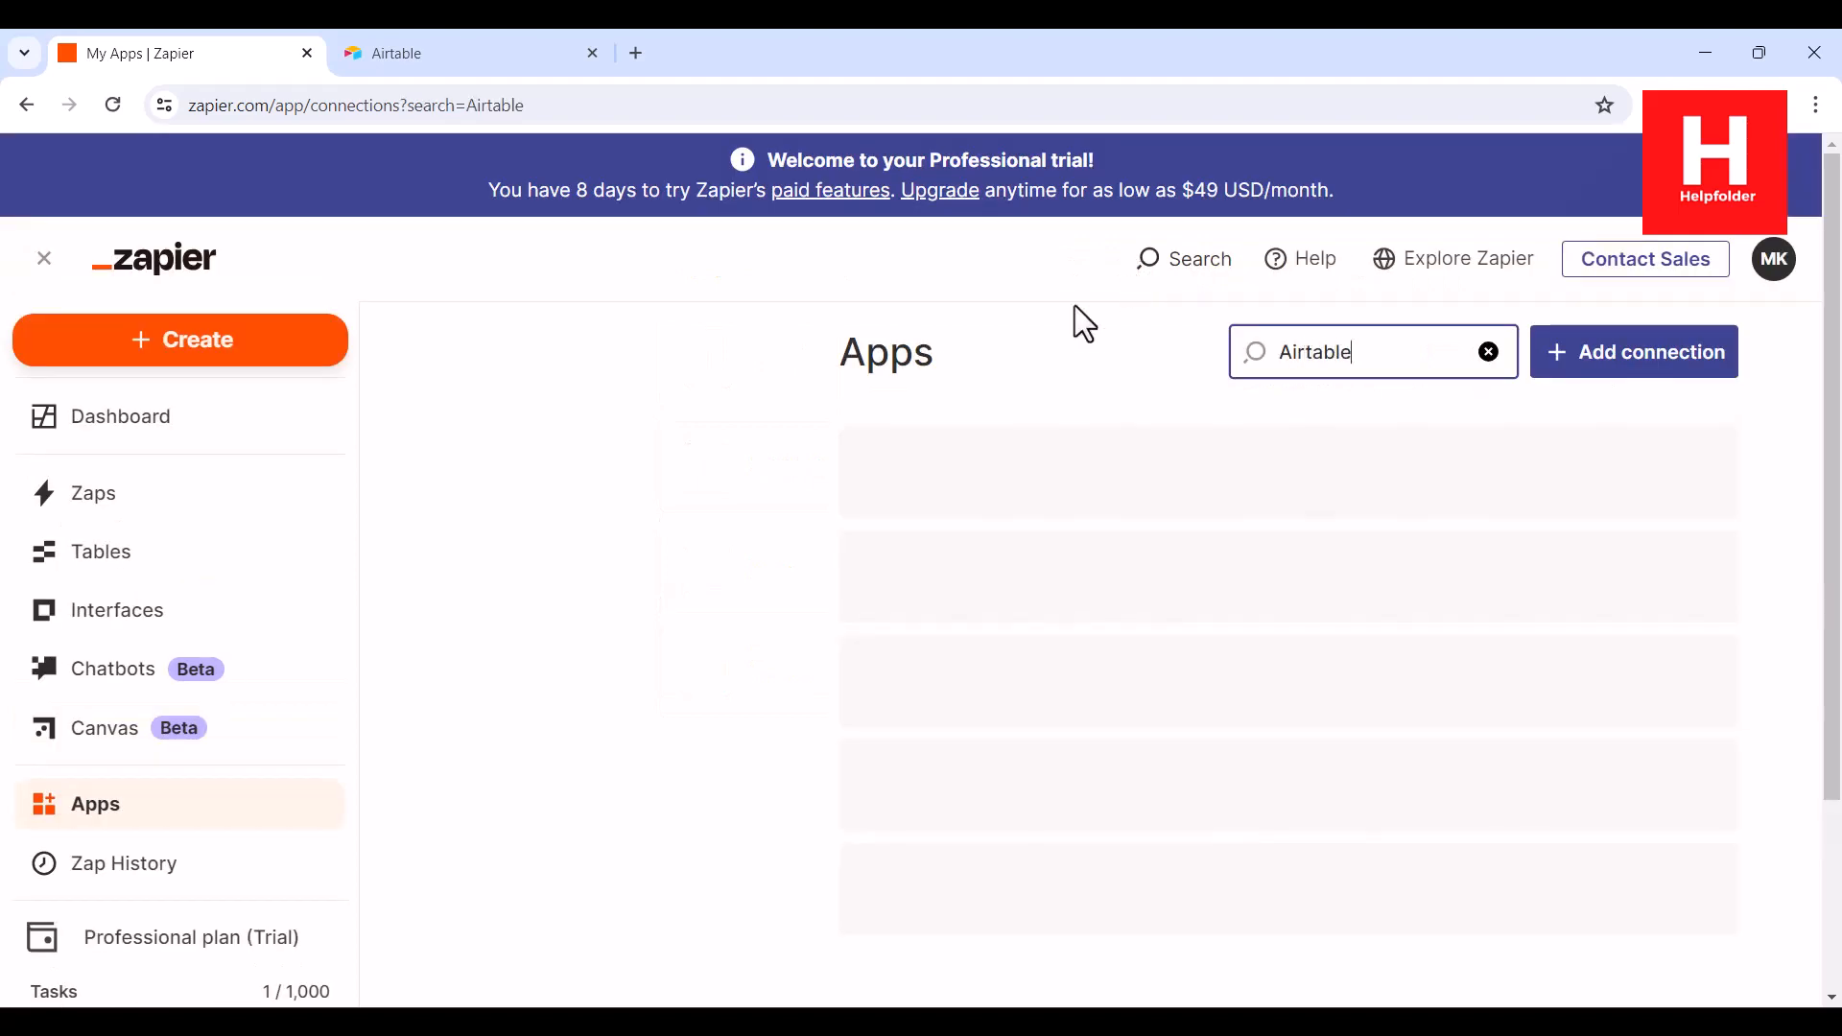
Connect Airtable to Zapier, granting access to the Automate base in the CRM Space workspace
left_click(1624, 700)
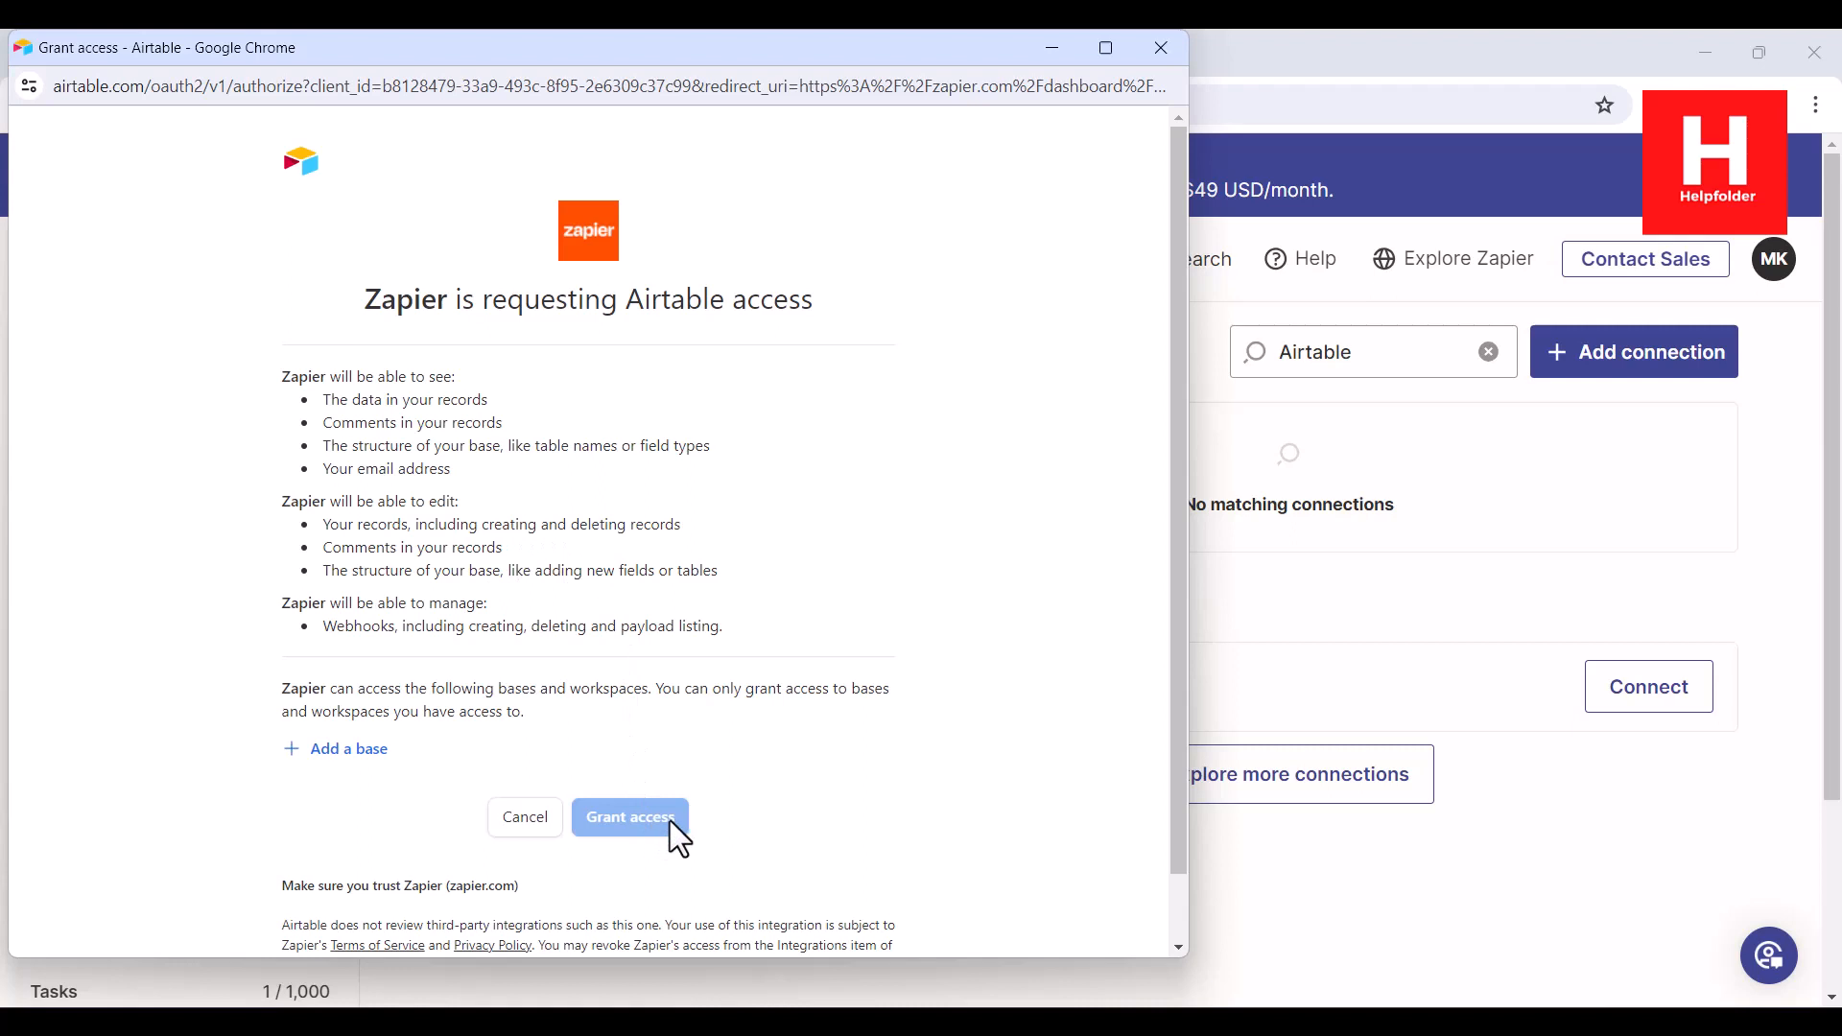
left_click(343, 753)
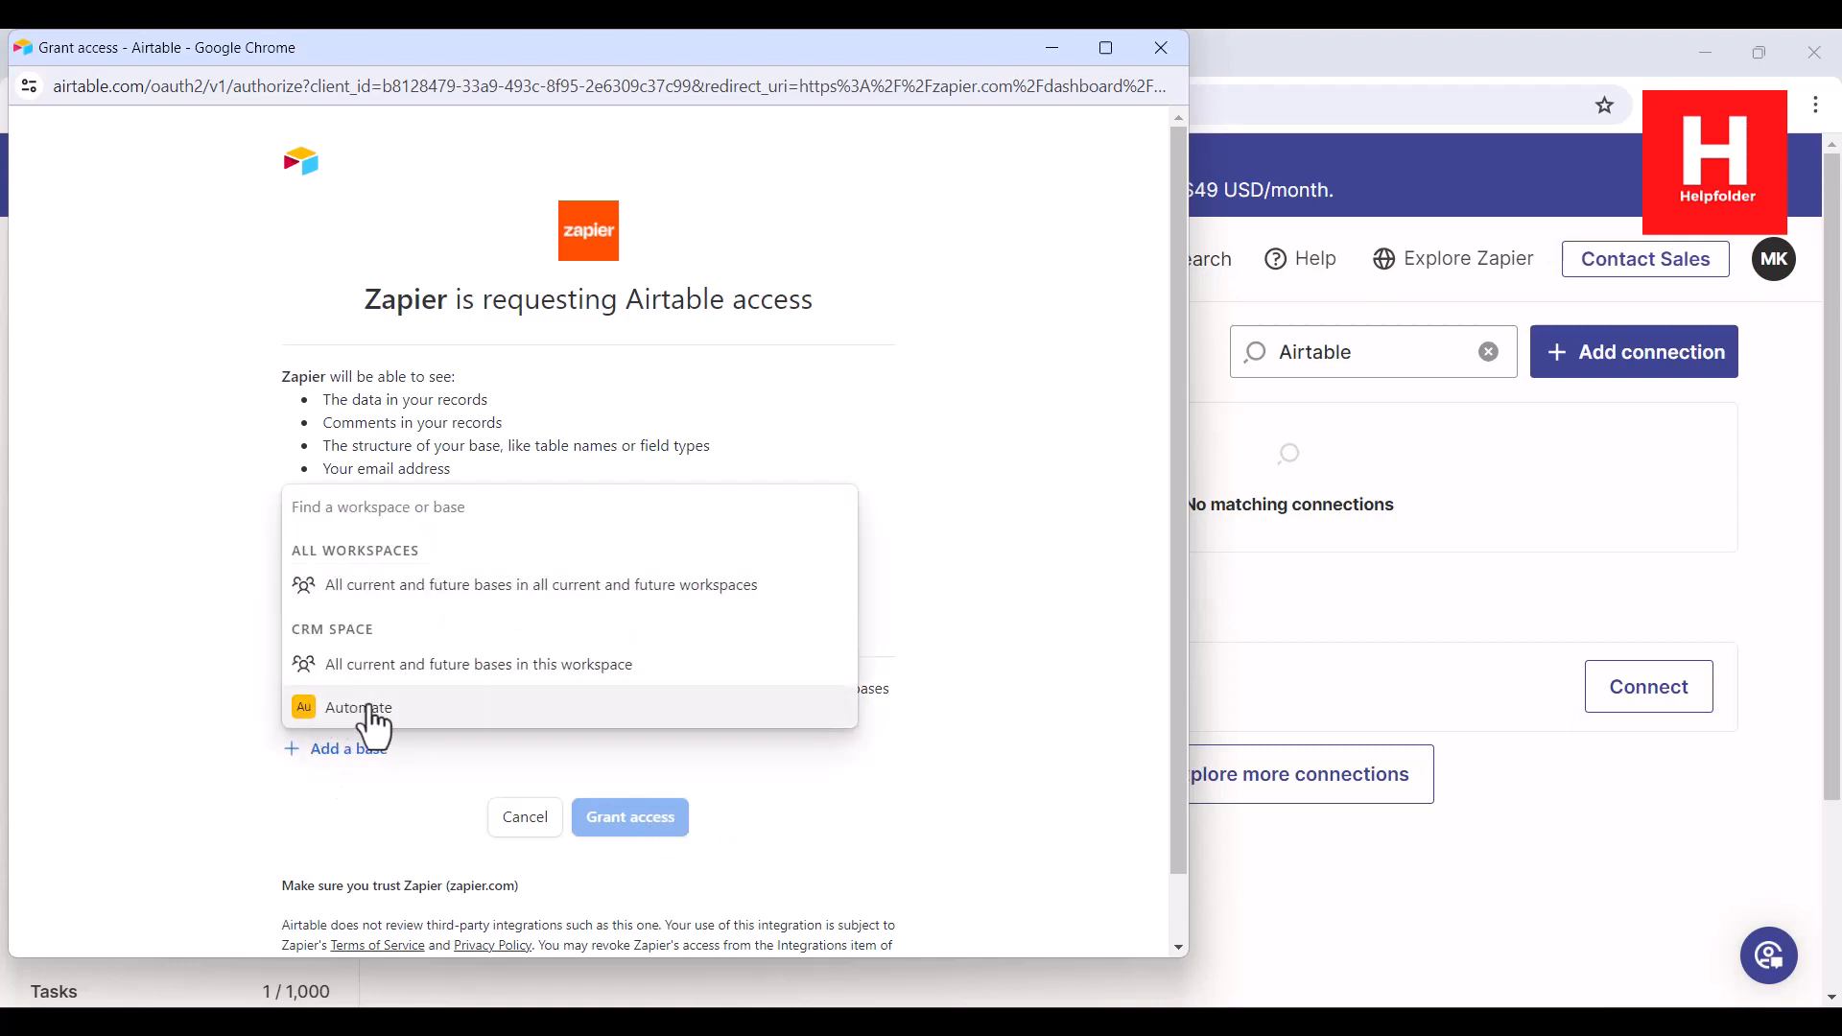
left_click(322, 724)
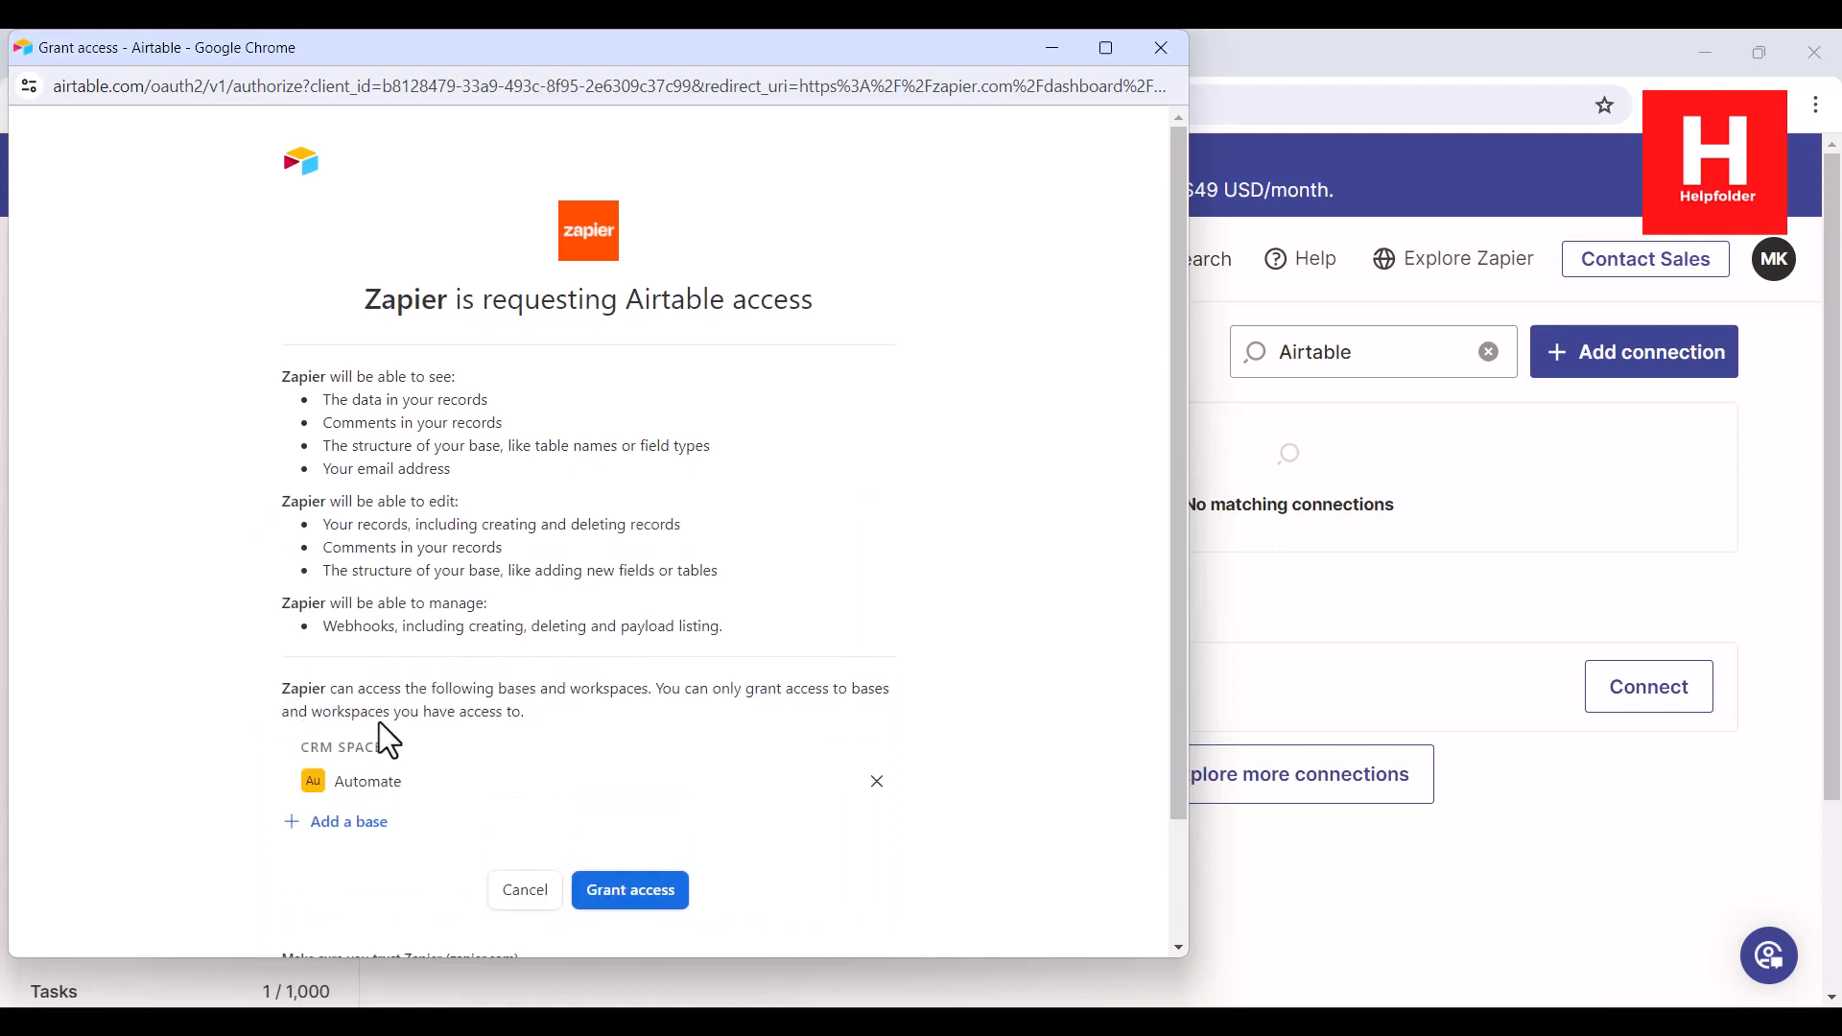
left_click(660, 886)
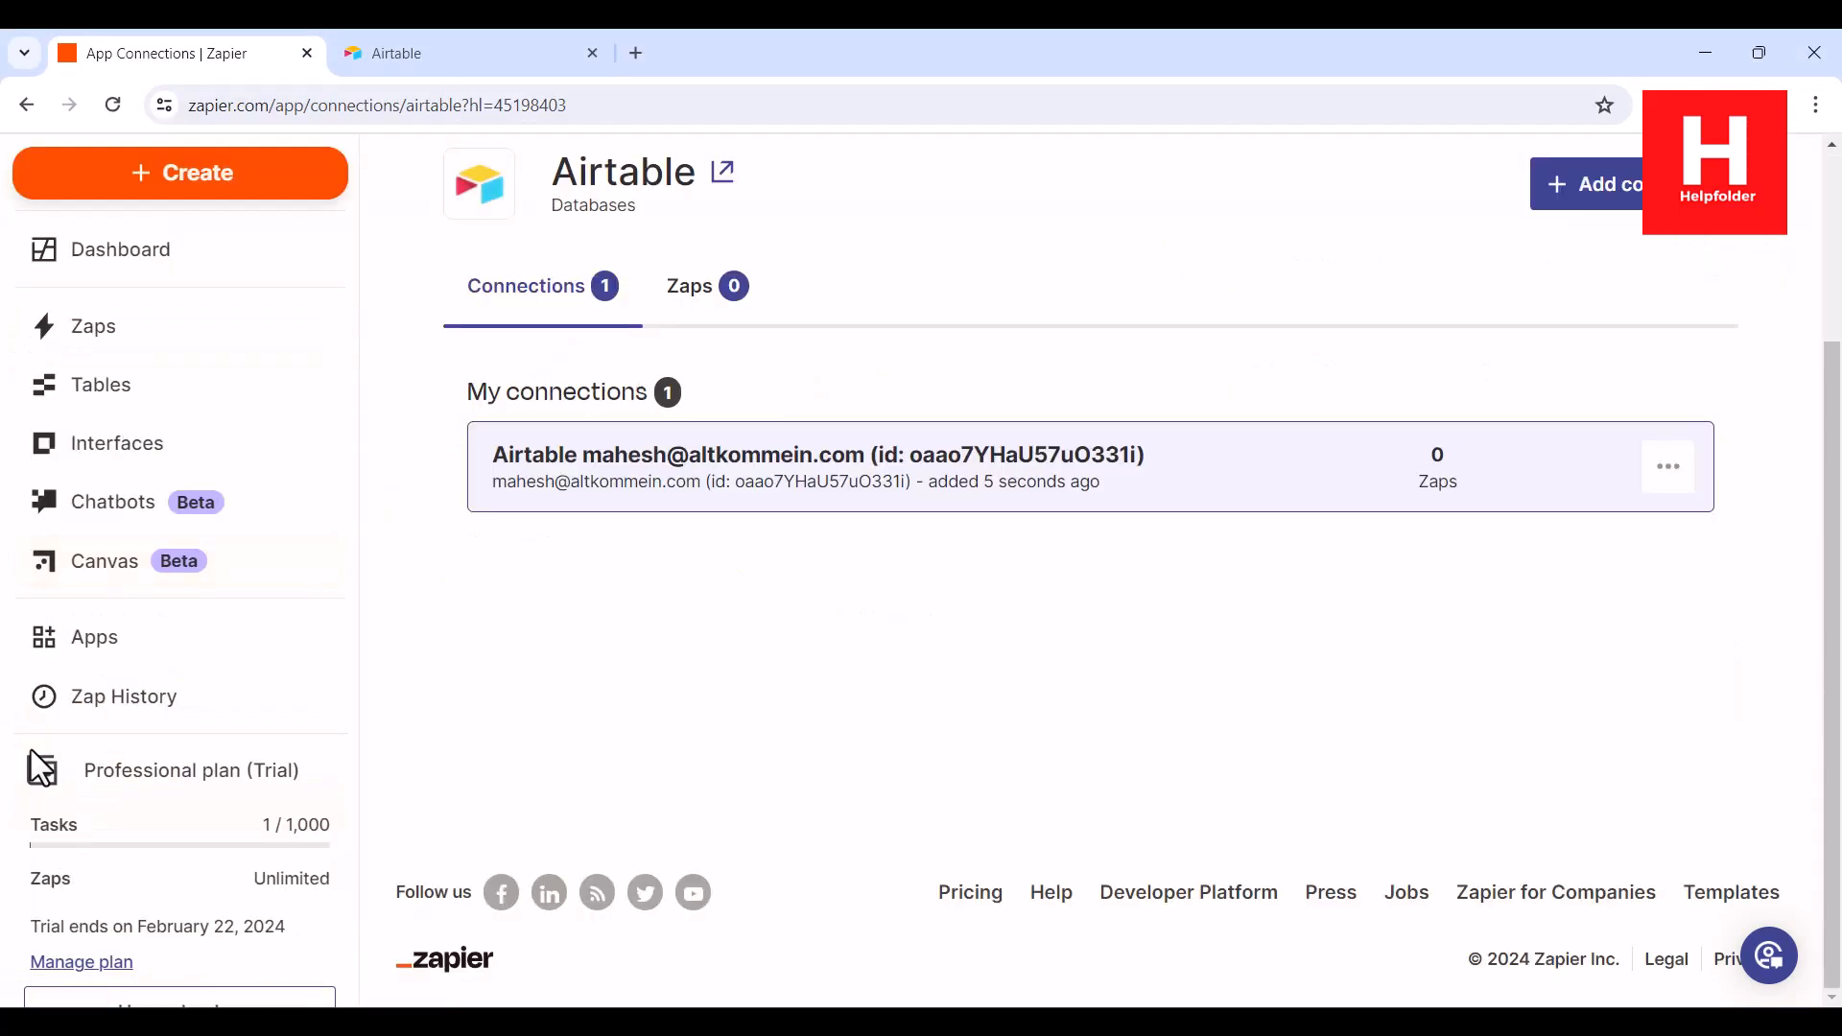
On the dashboard, generate a Zap from the prompt "When email with specific sender comes in make an entry in airtable"
scroll(636, 553, "up", 3)
left_click(522, 361)
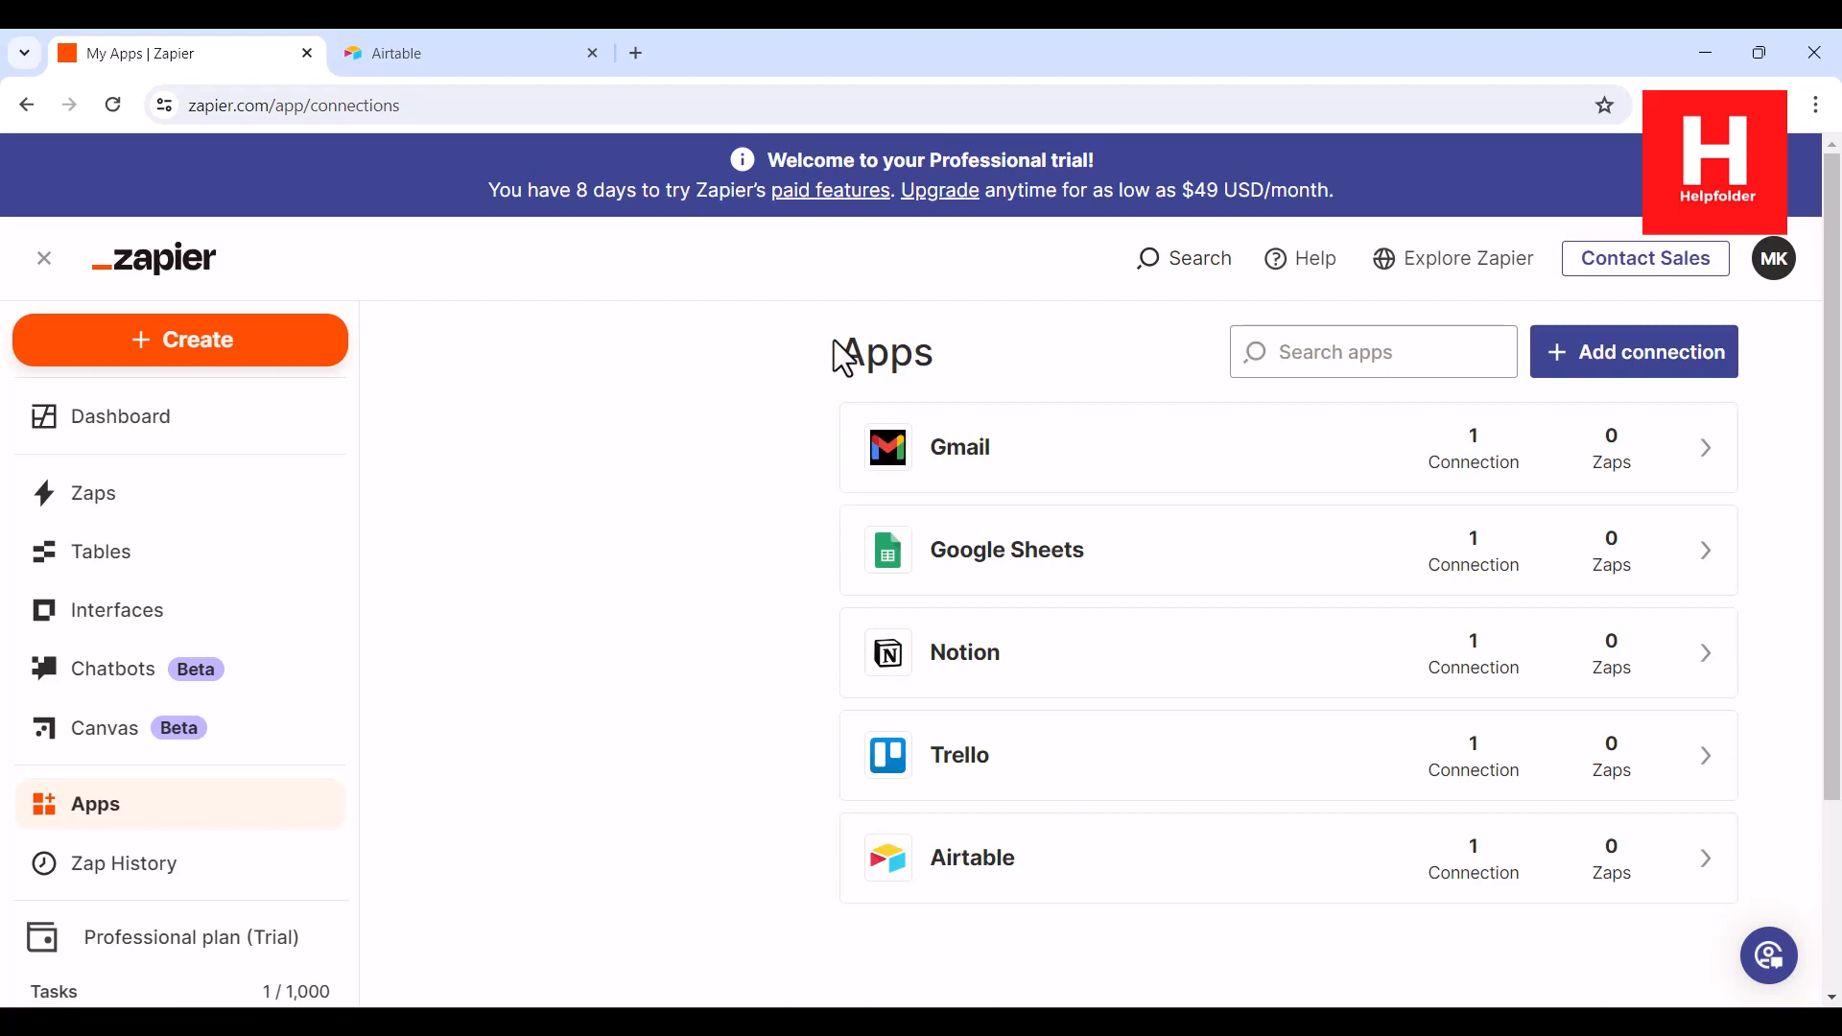
left_click(195, 447)
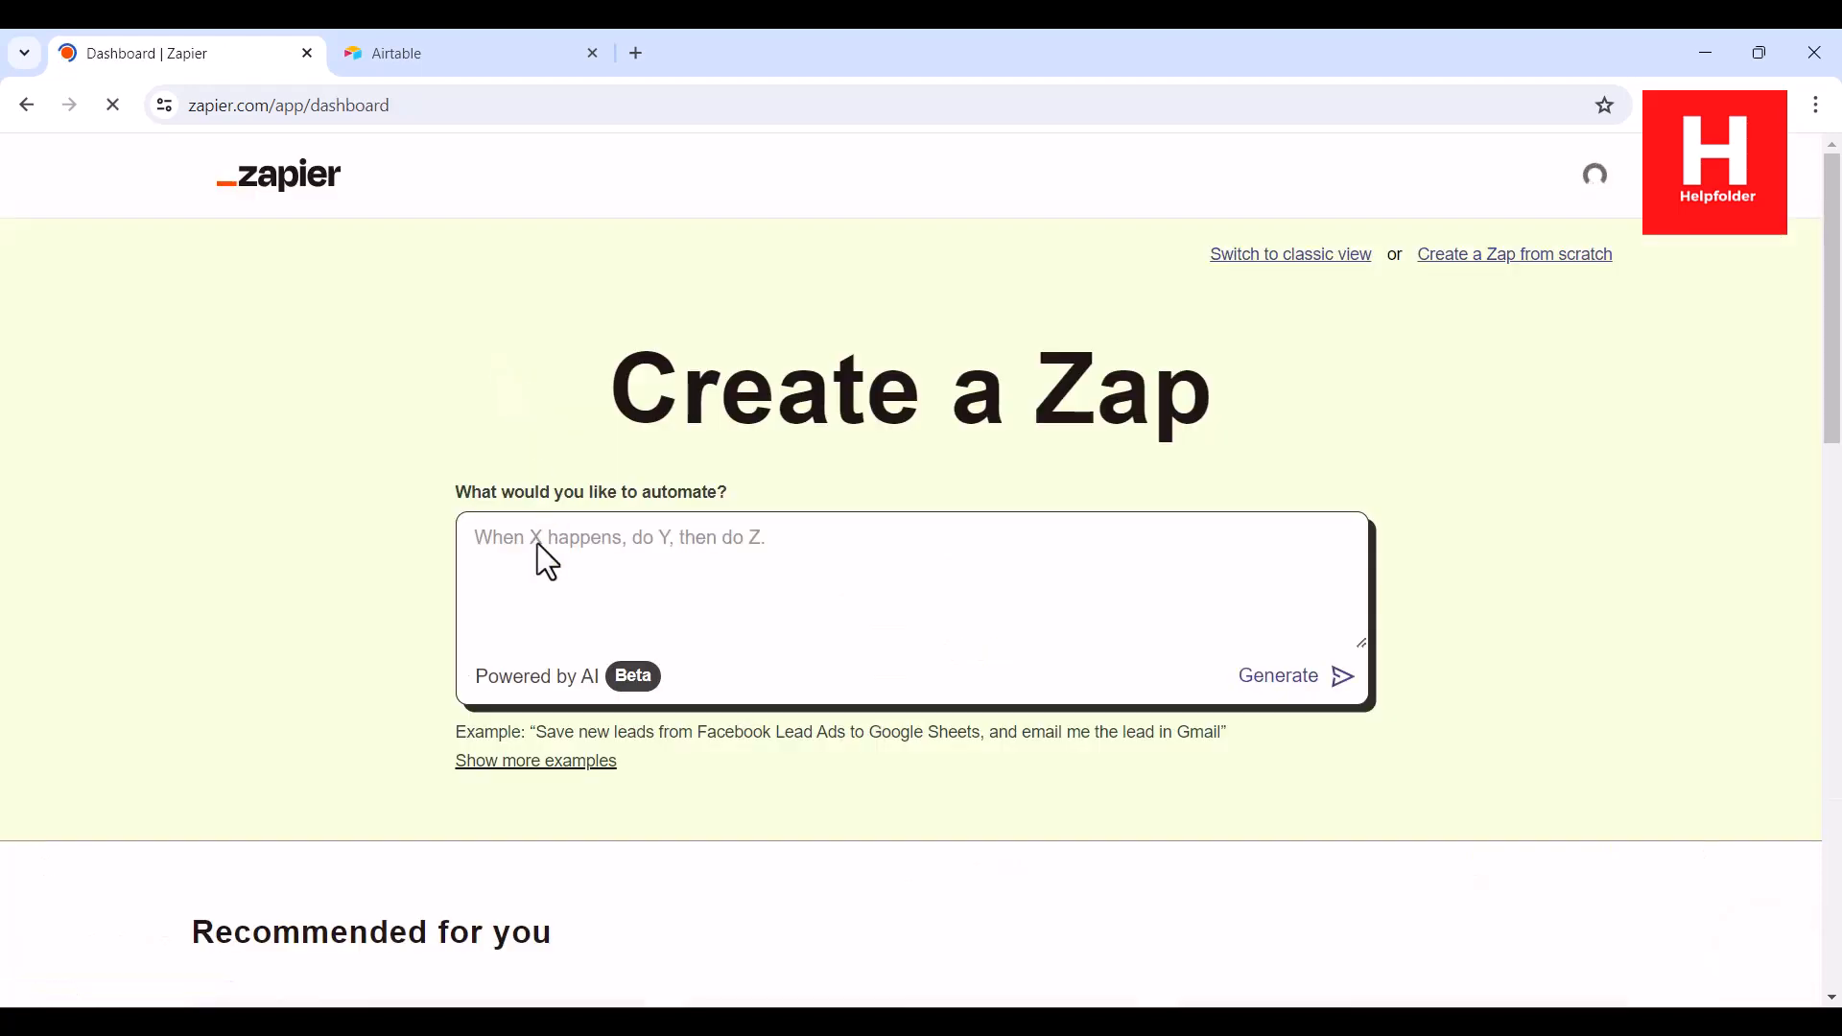
left_click(548, 527)
type("W")
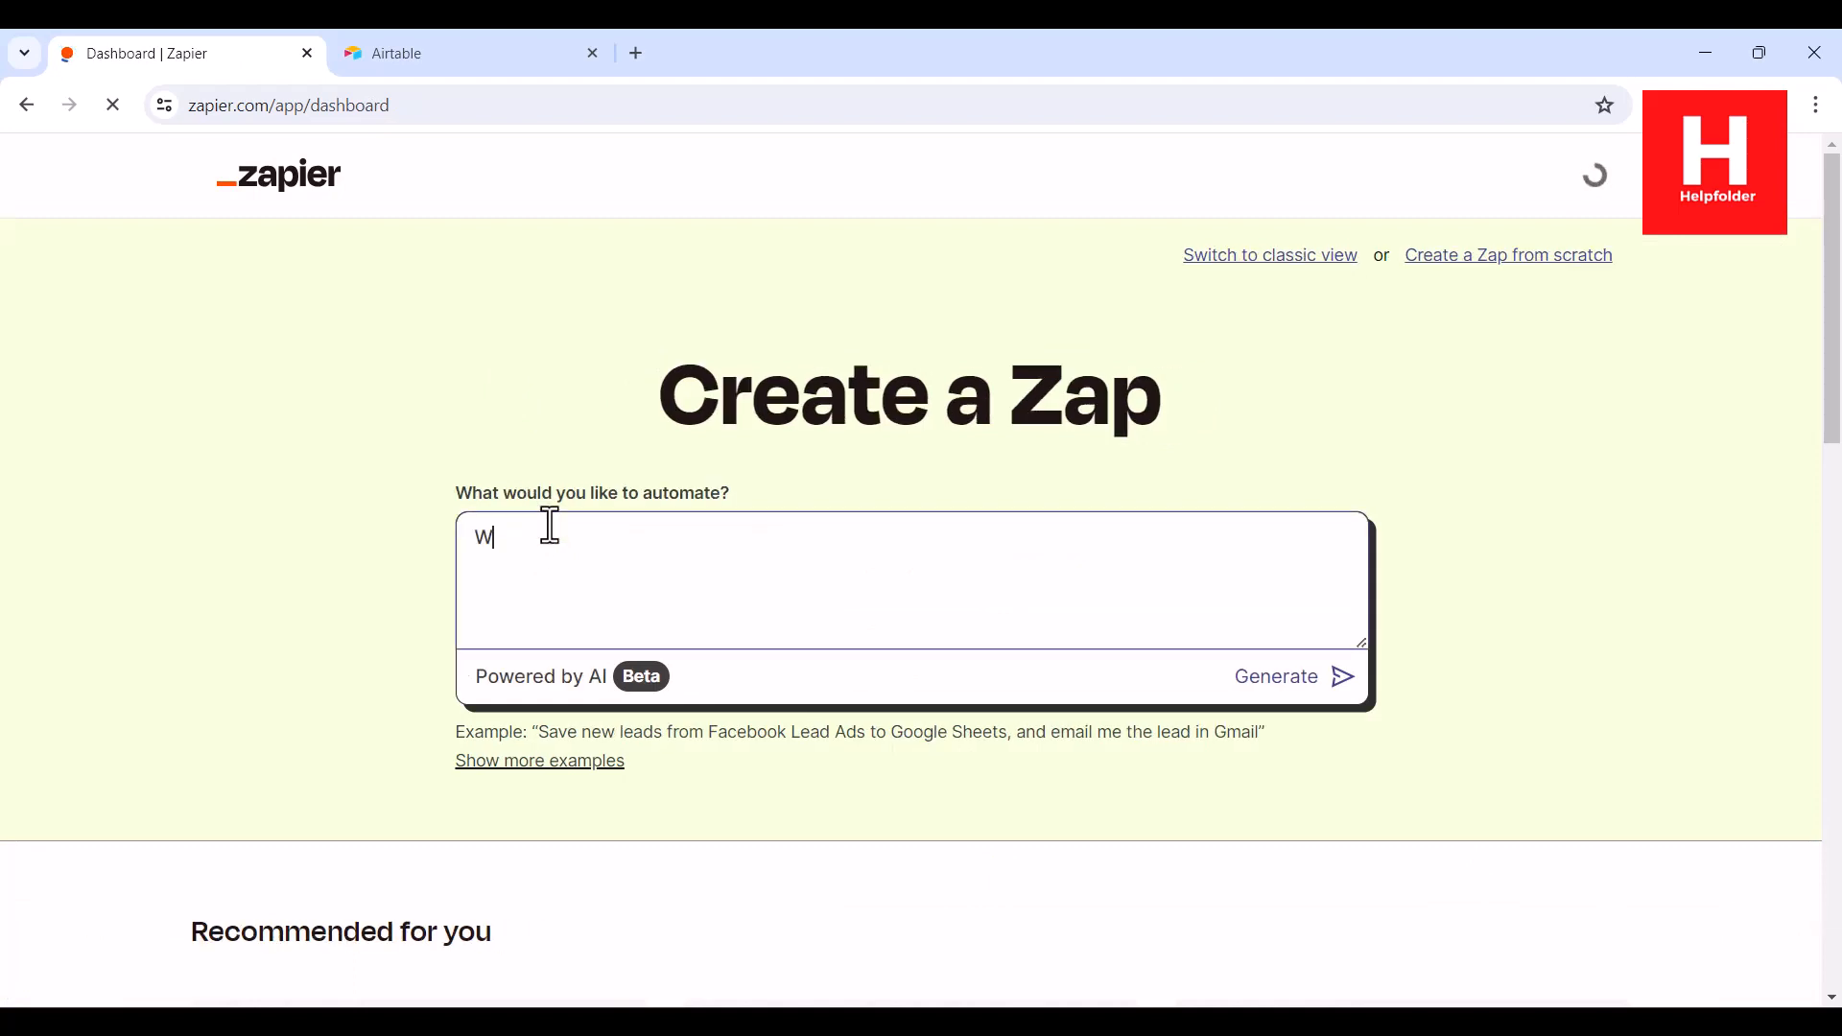
type("hen emai")
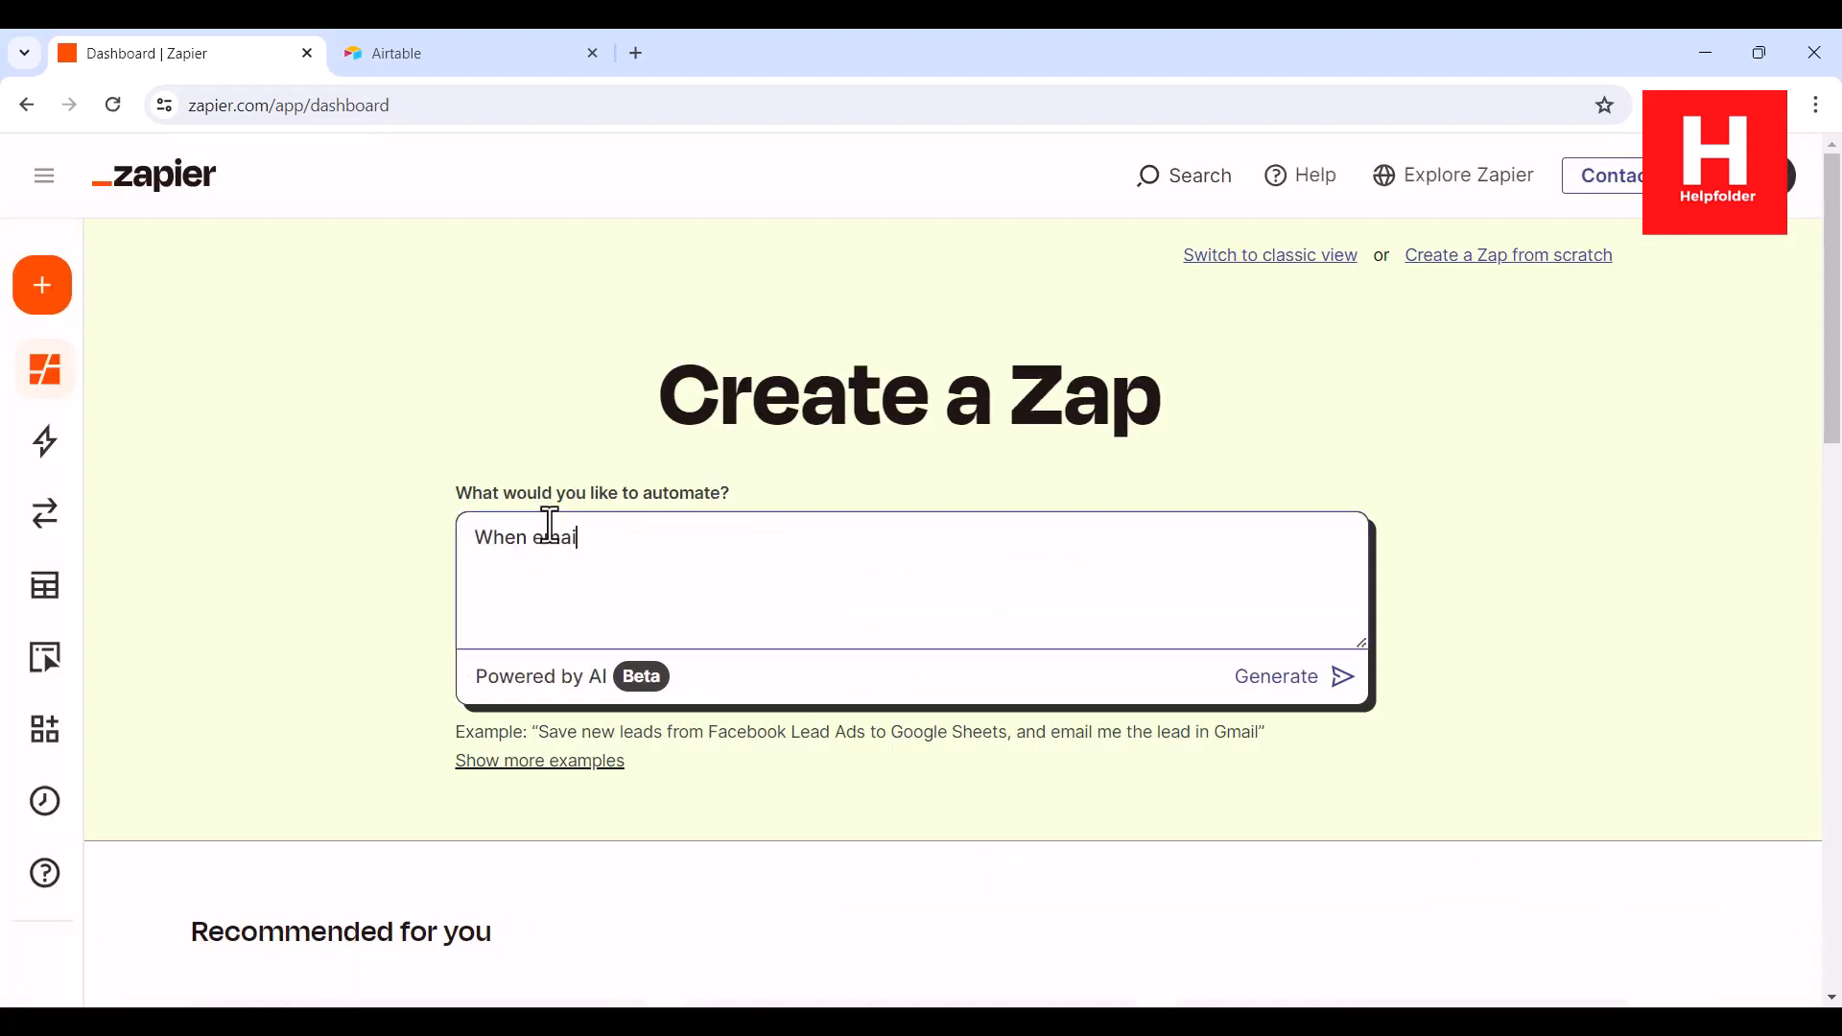
type("l with specific")
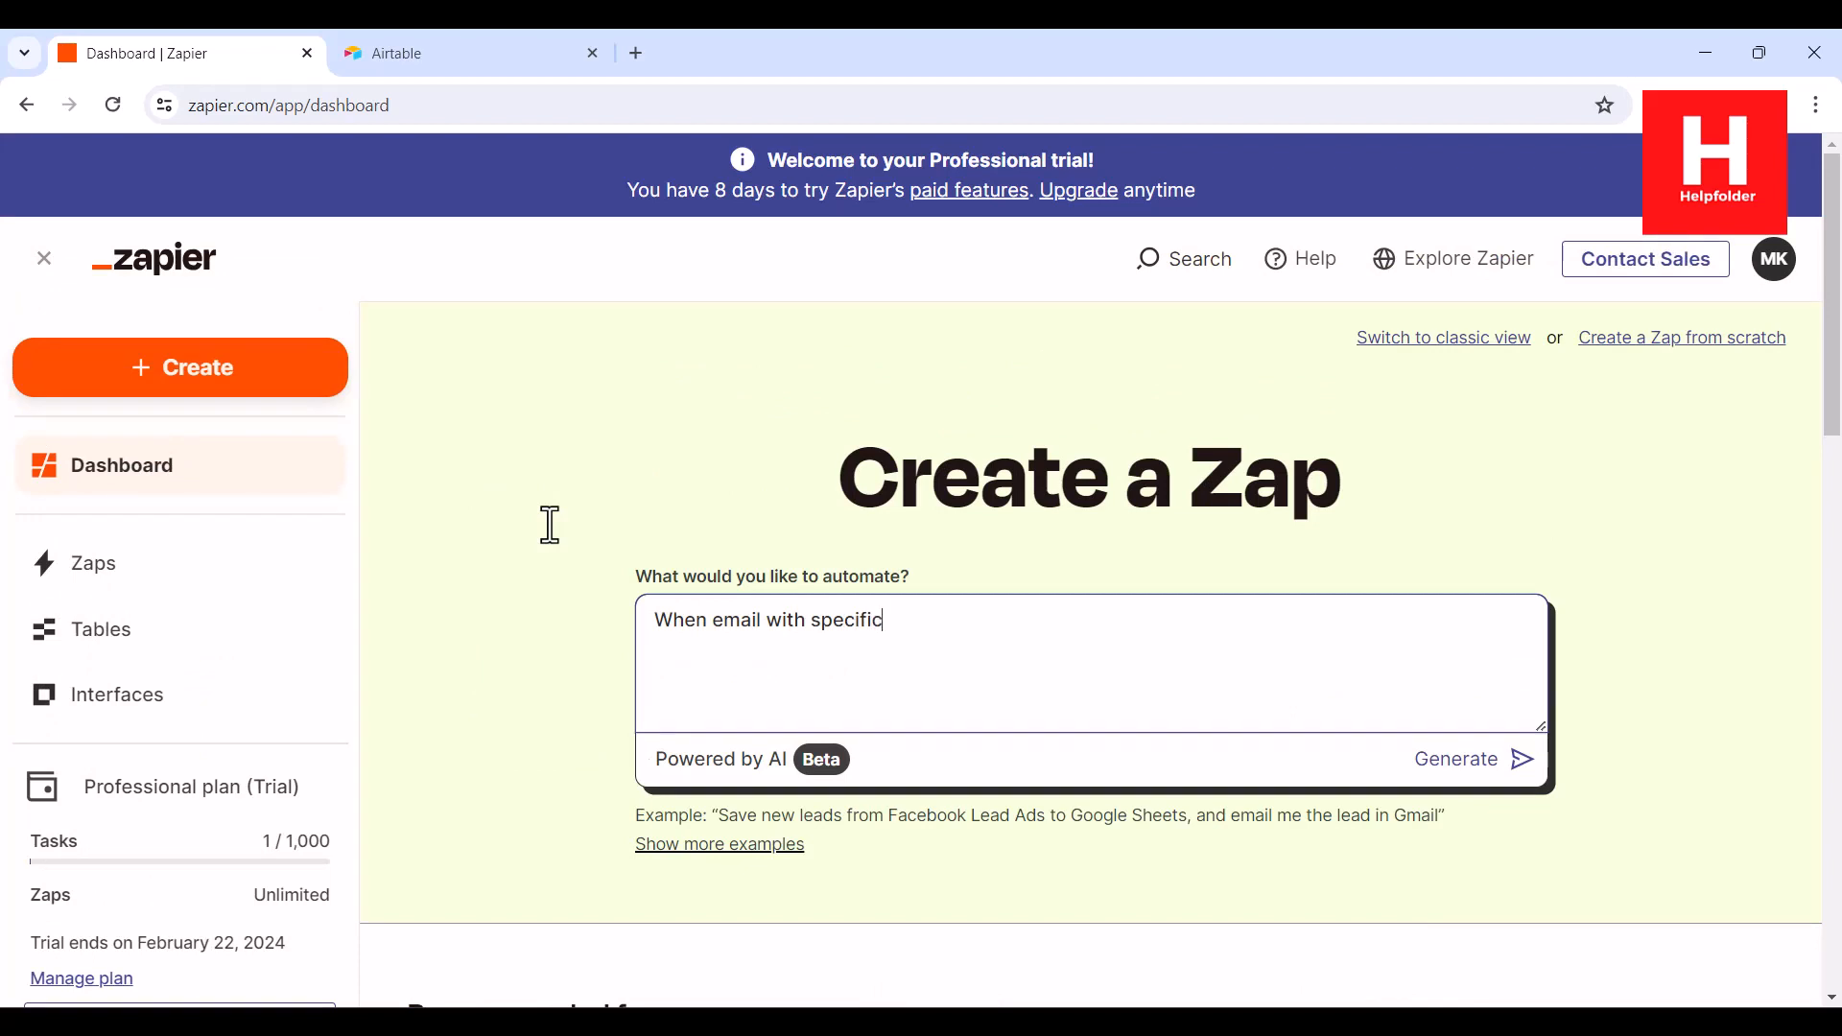
type(" sender comes in make an ")
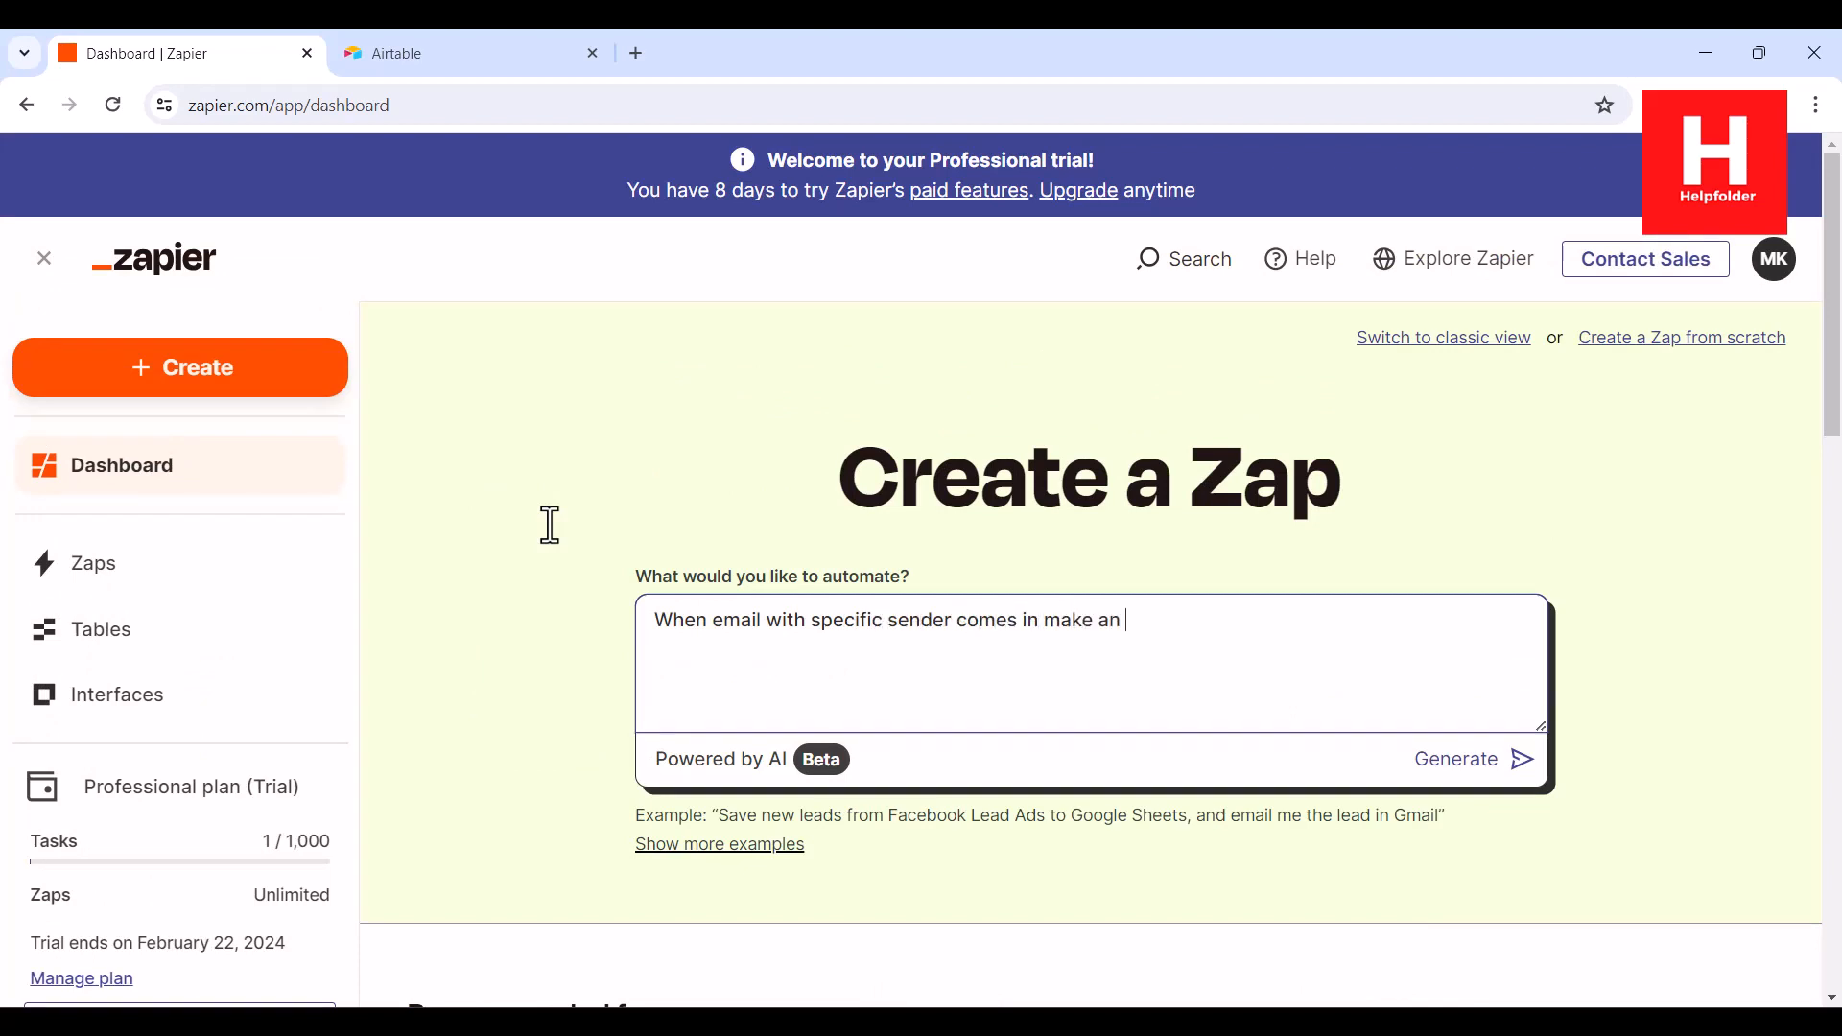
type("entry in airtable")
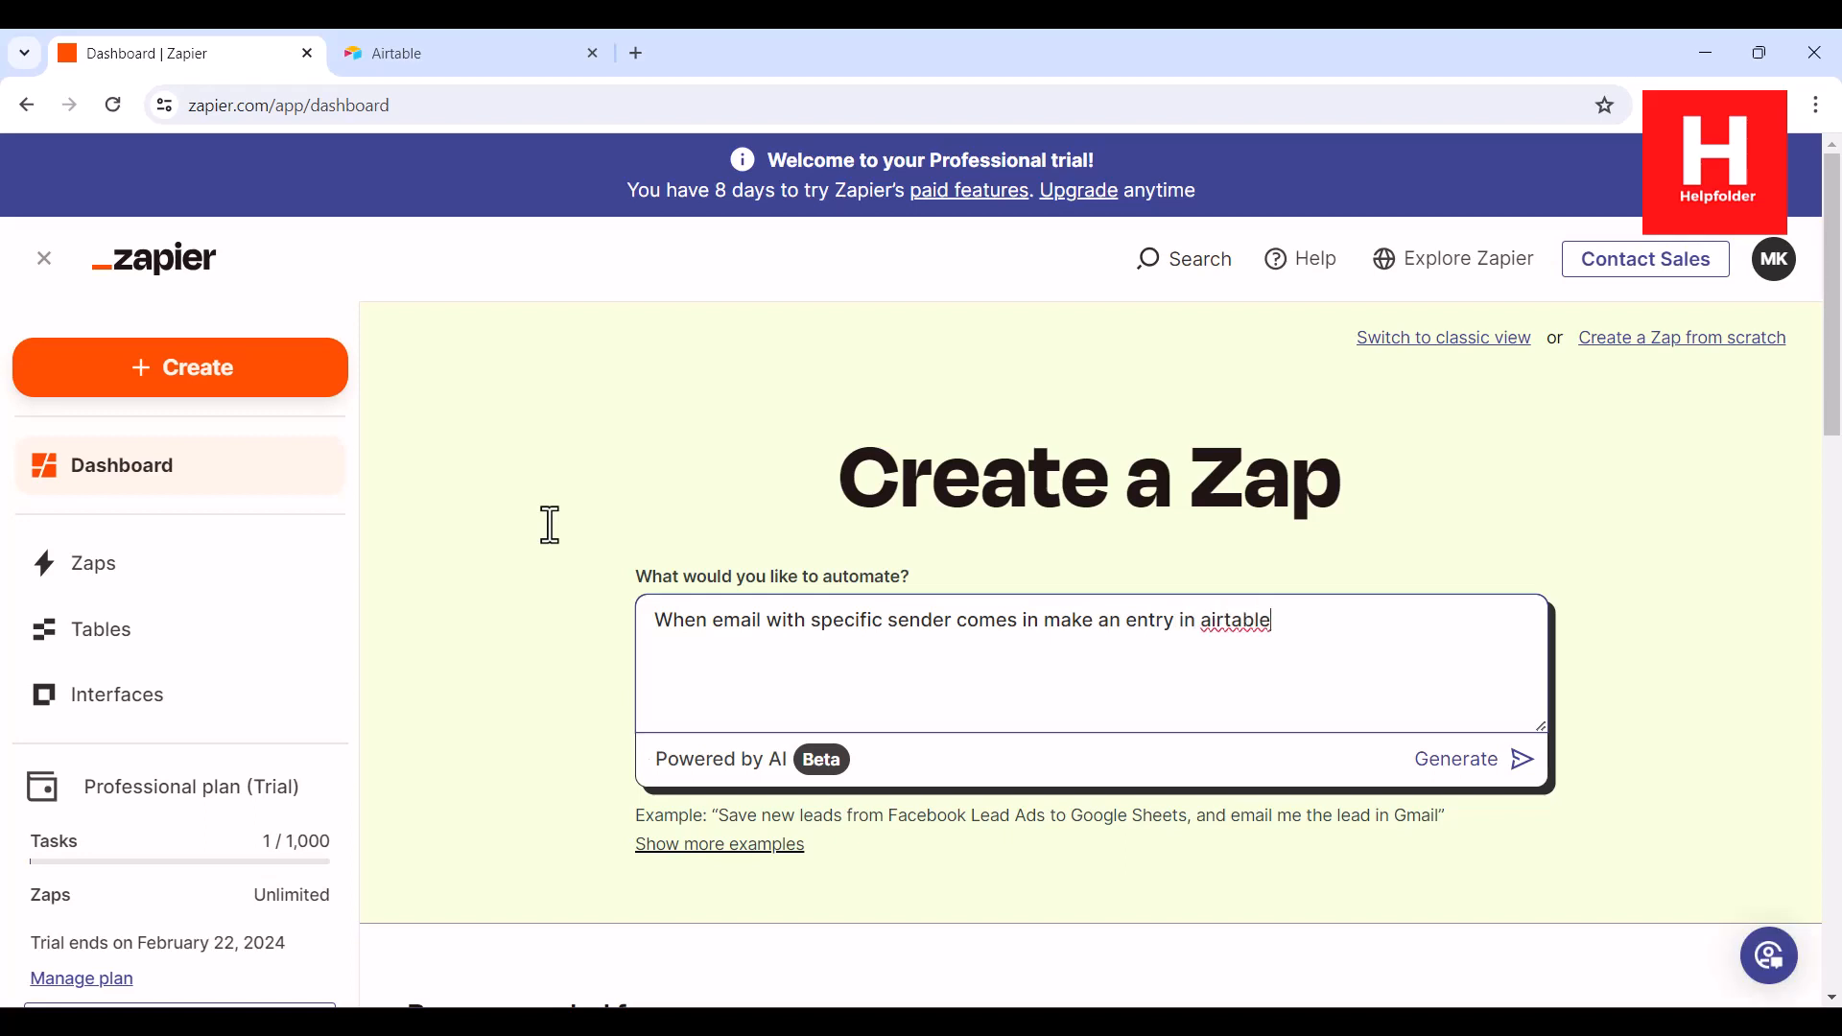
type("ba")
type(" bas")
left_click(1527, 765)
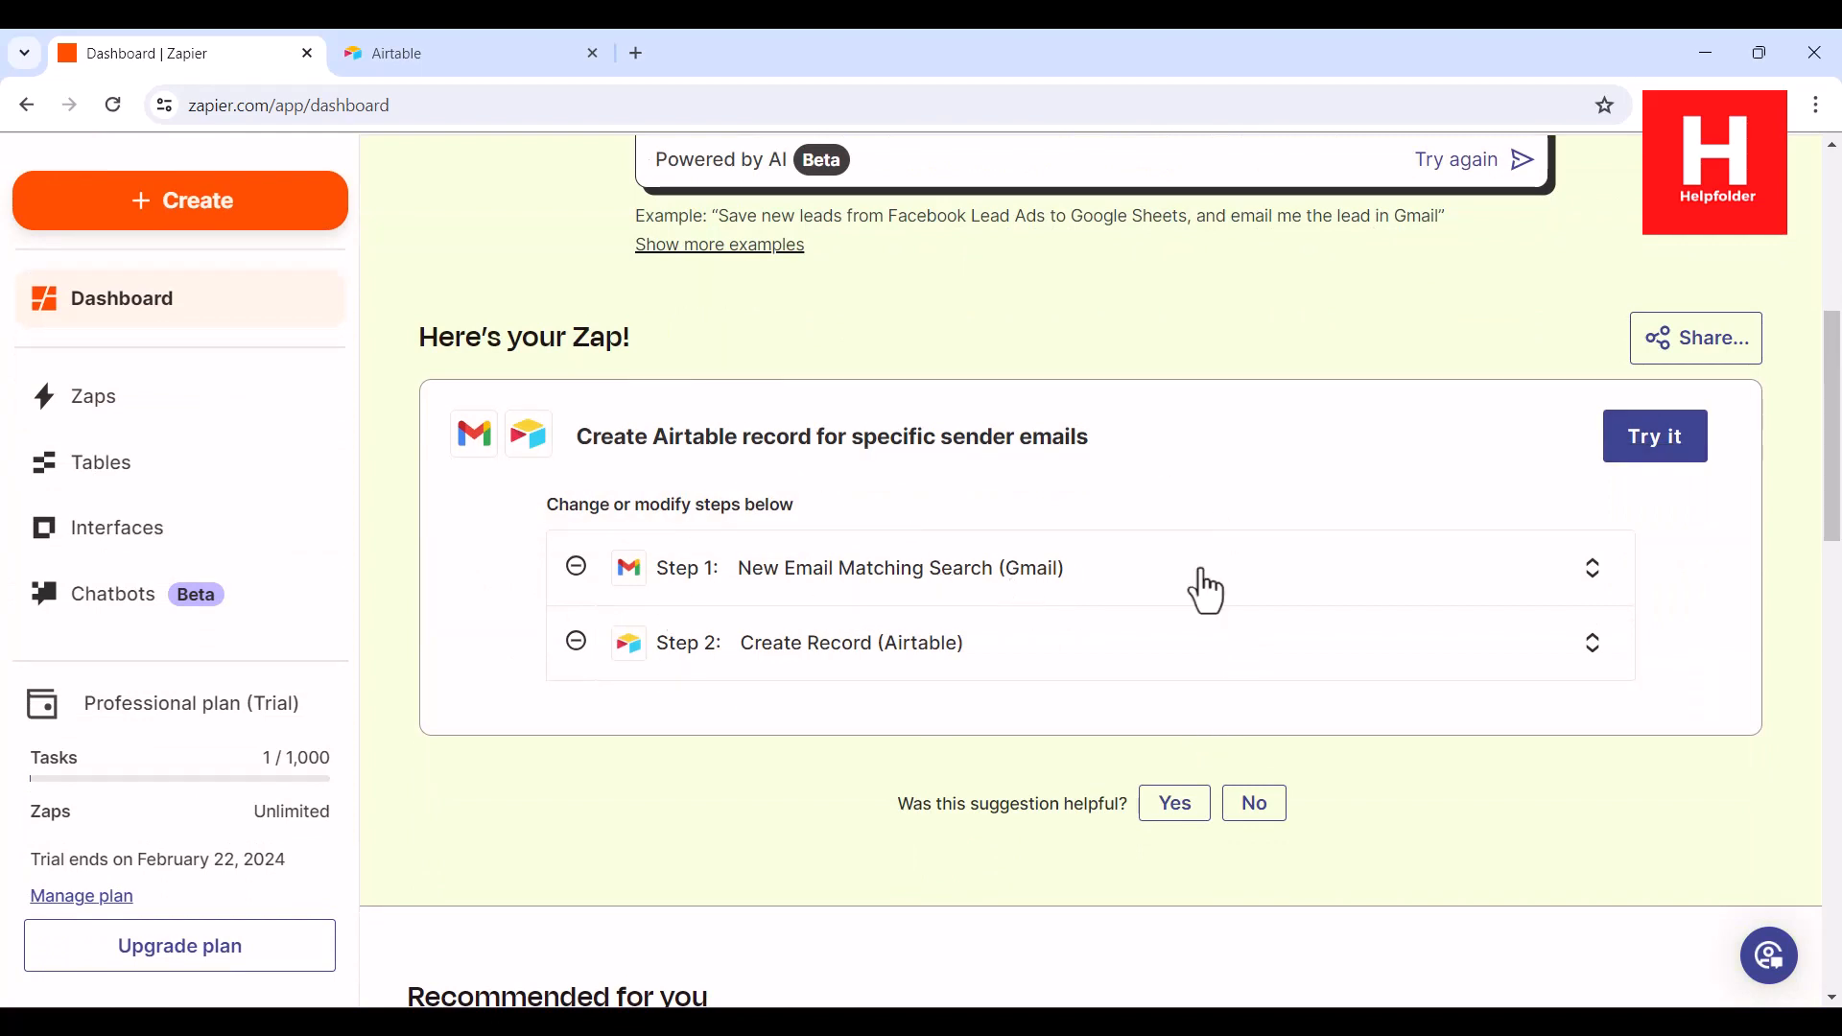
Open the suggested Zap in the editor, keep the connected Gmail account and set the trigger's search string to "align"
left_click(1636, 446)
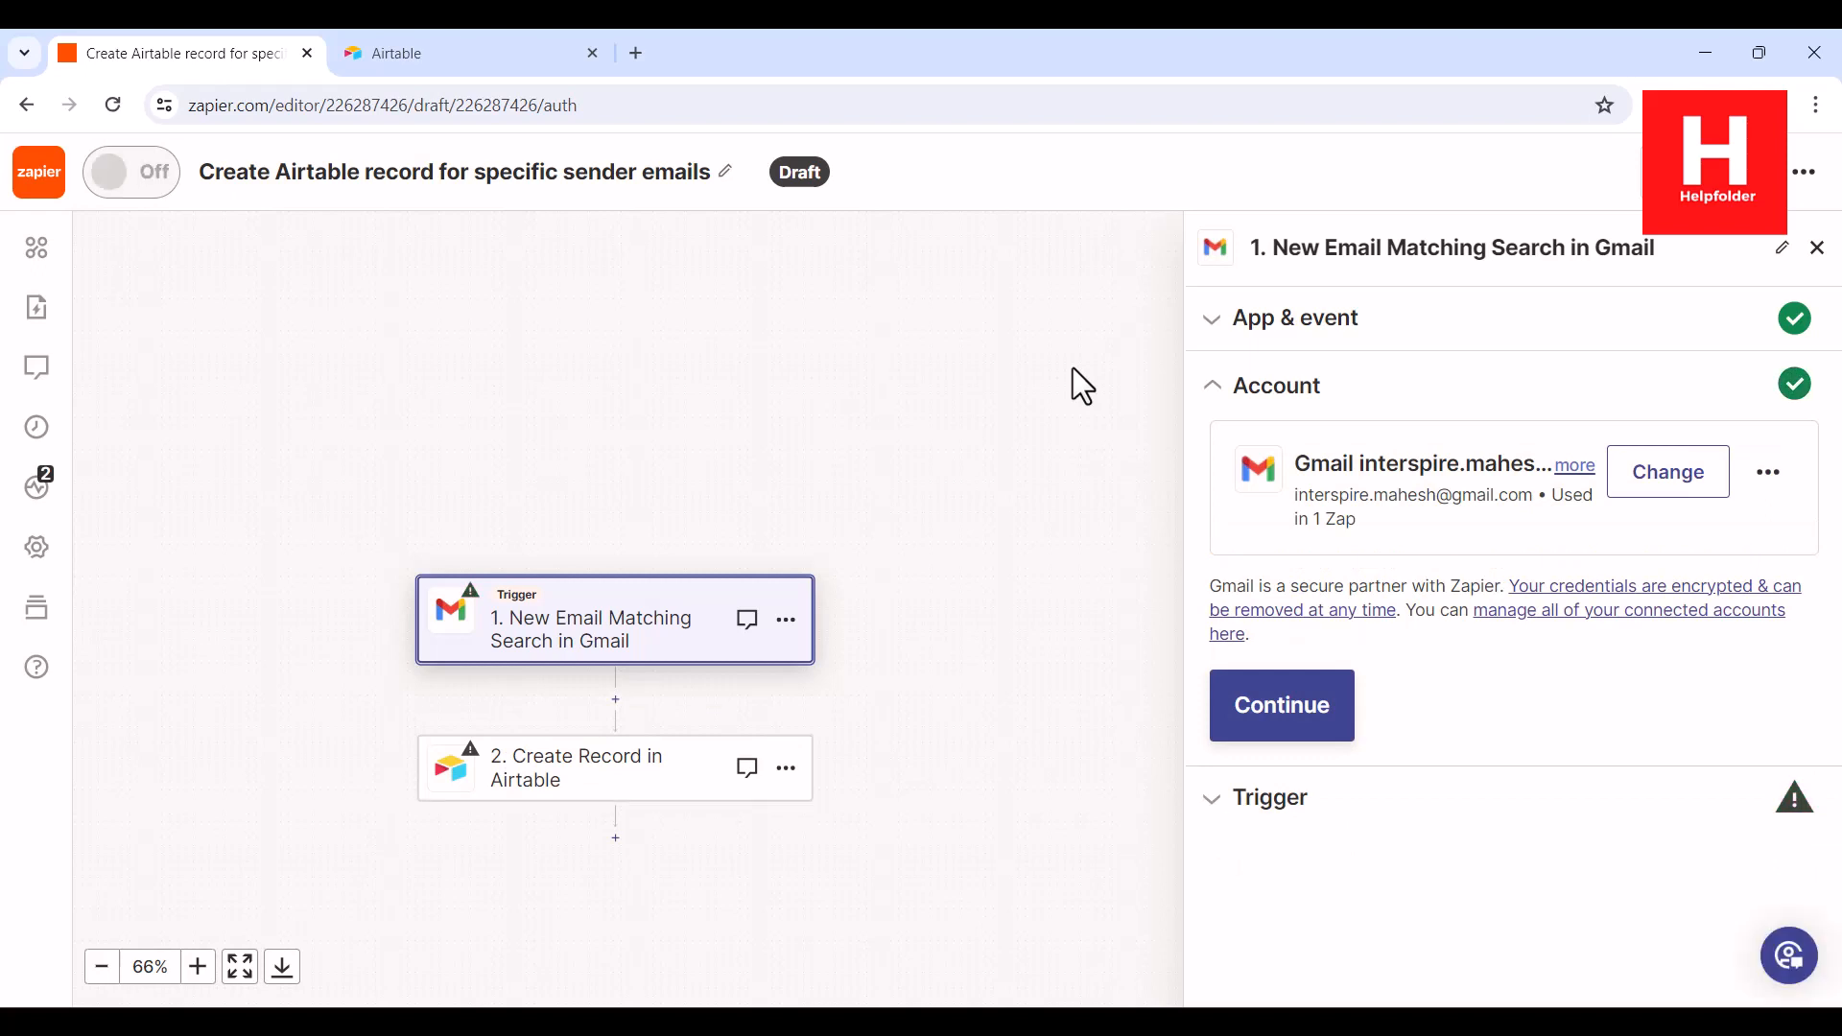
left_click(1320, 718)
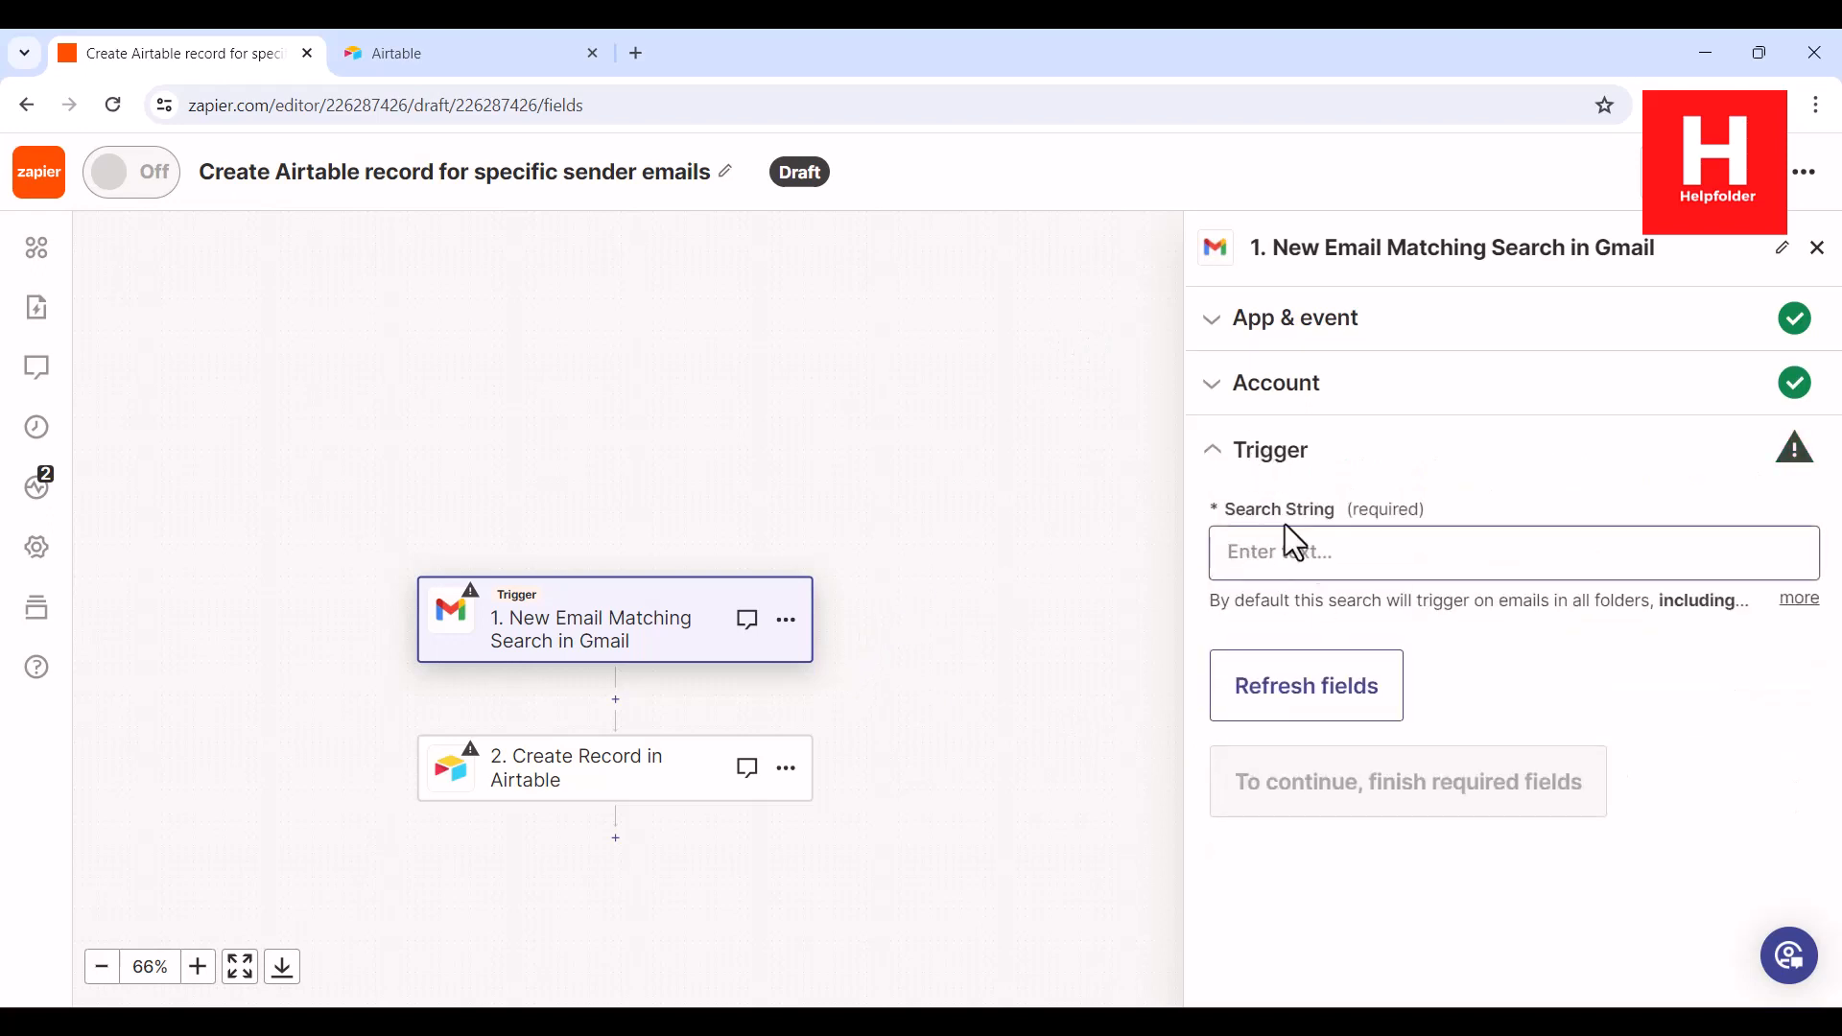
left_click(1319, 549)
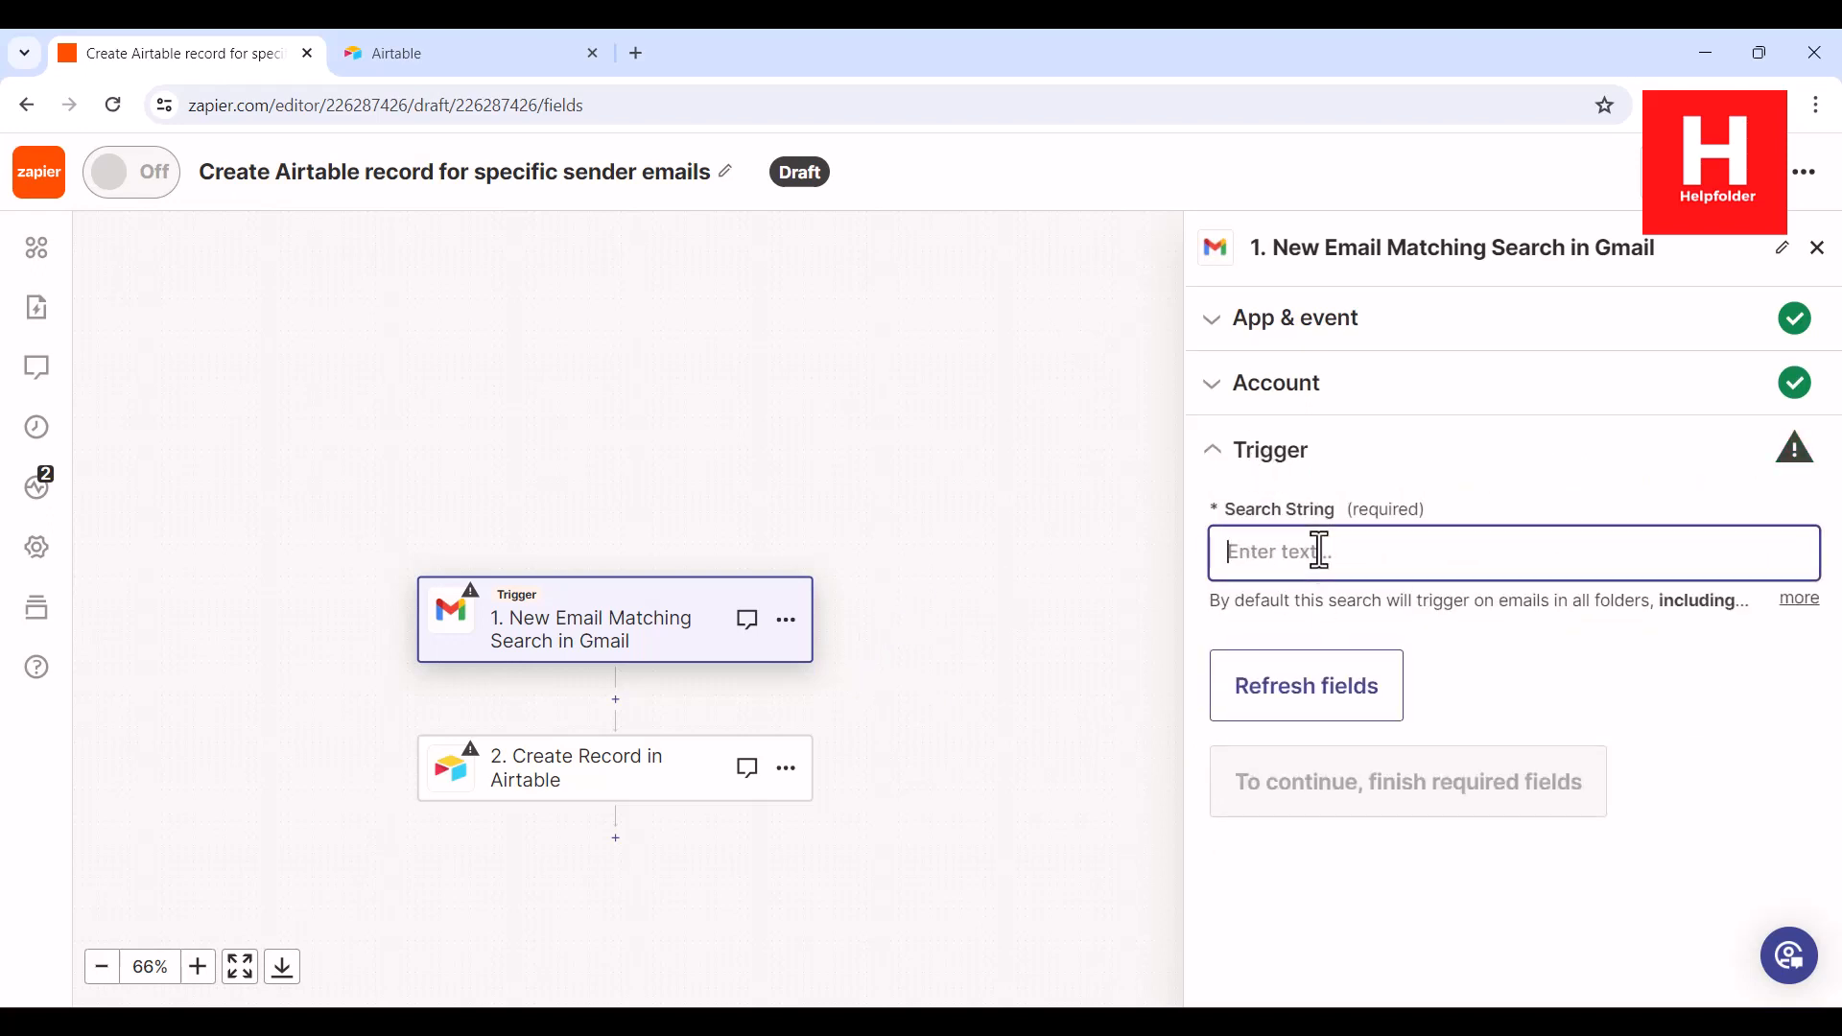
type("align")
left_click(1461, 639)
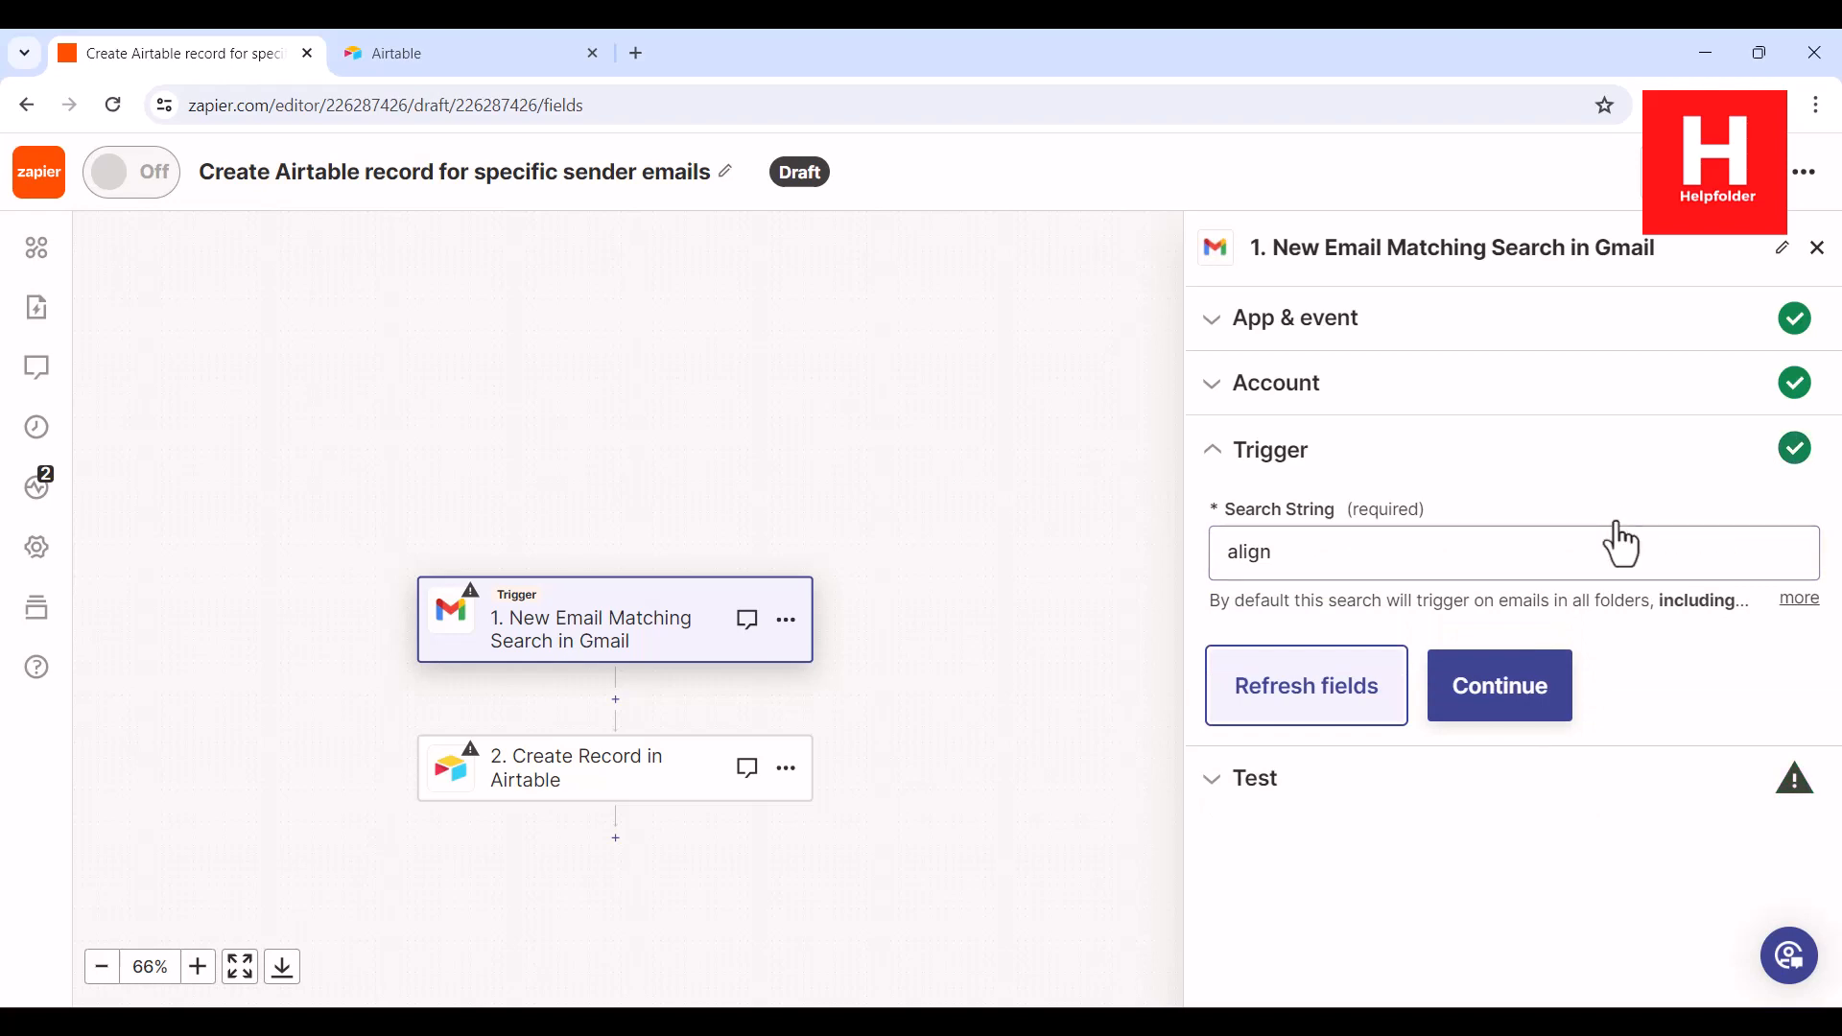
double_click(1276, 552)
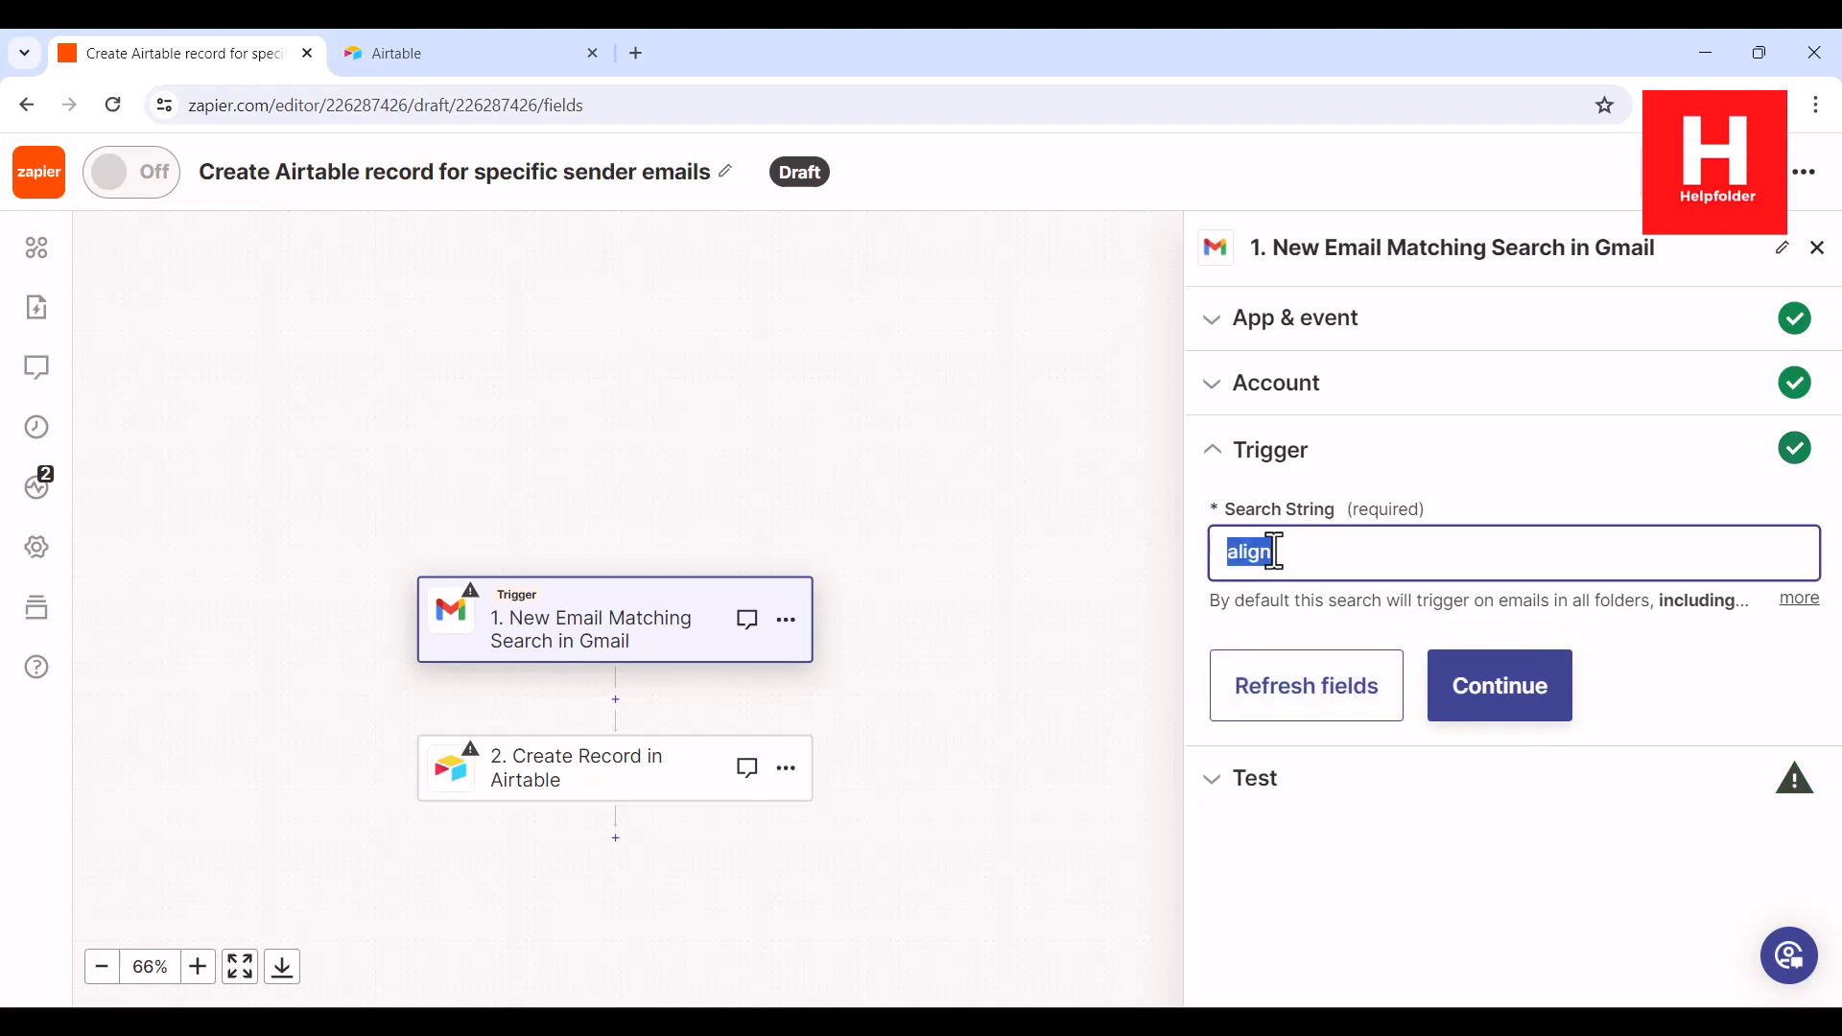
left_click(1311, 549)
left_click(1510, 695)
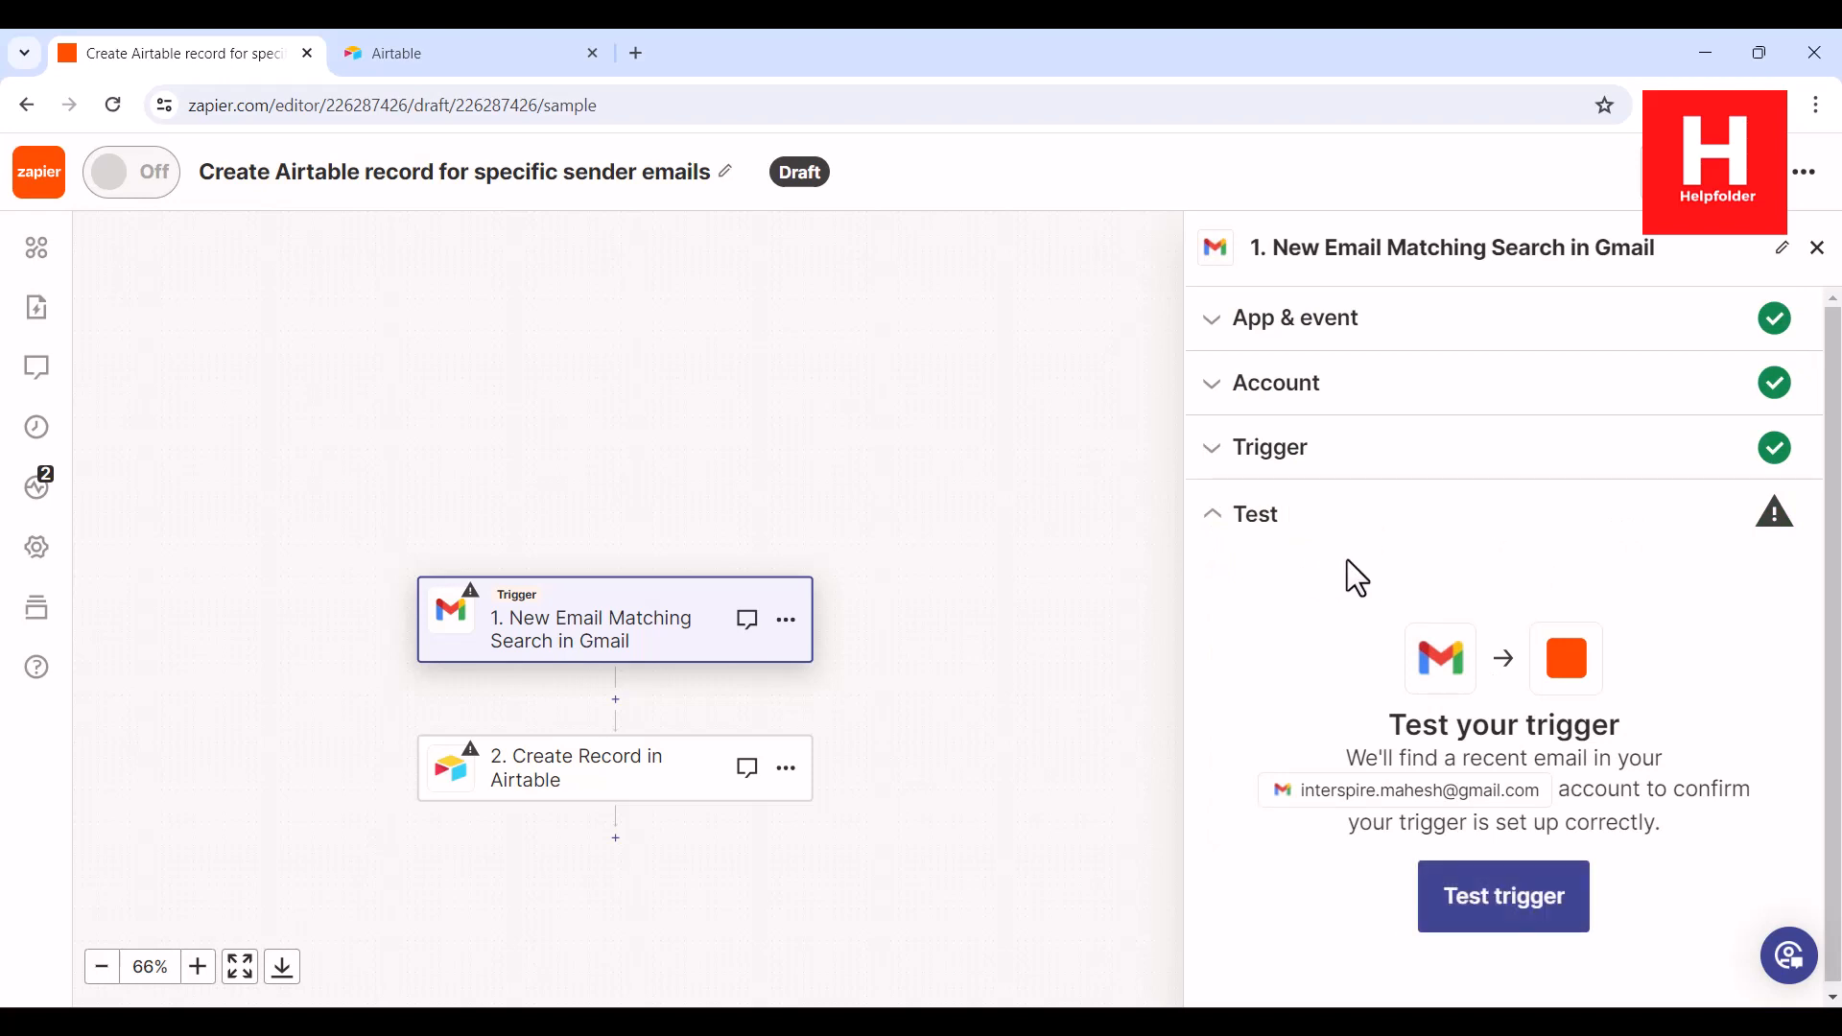
Test the Gmail trigger and continue with the Email A record as the sample
left_click(1527, 897)
left_click(1673, 725)
scroll(1673, 726, "down", 1)
scroll(1684, 743, "down", 1)
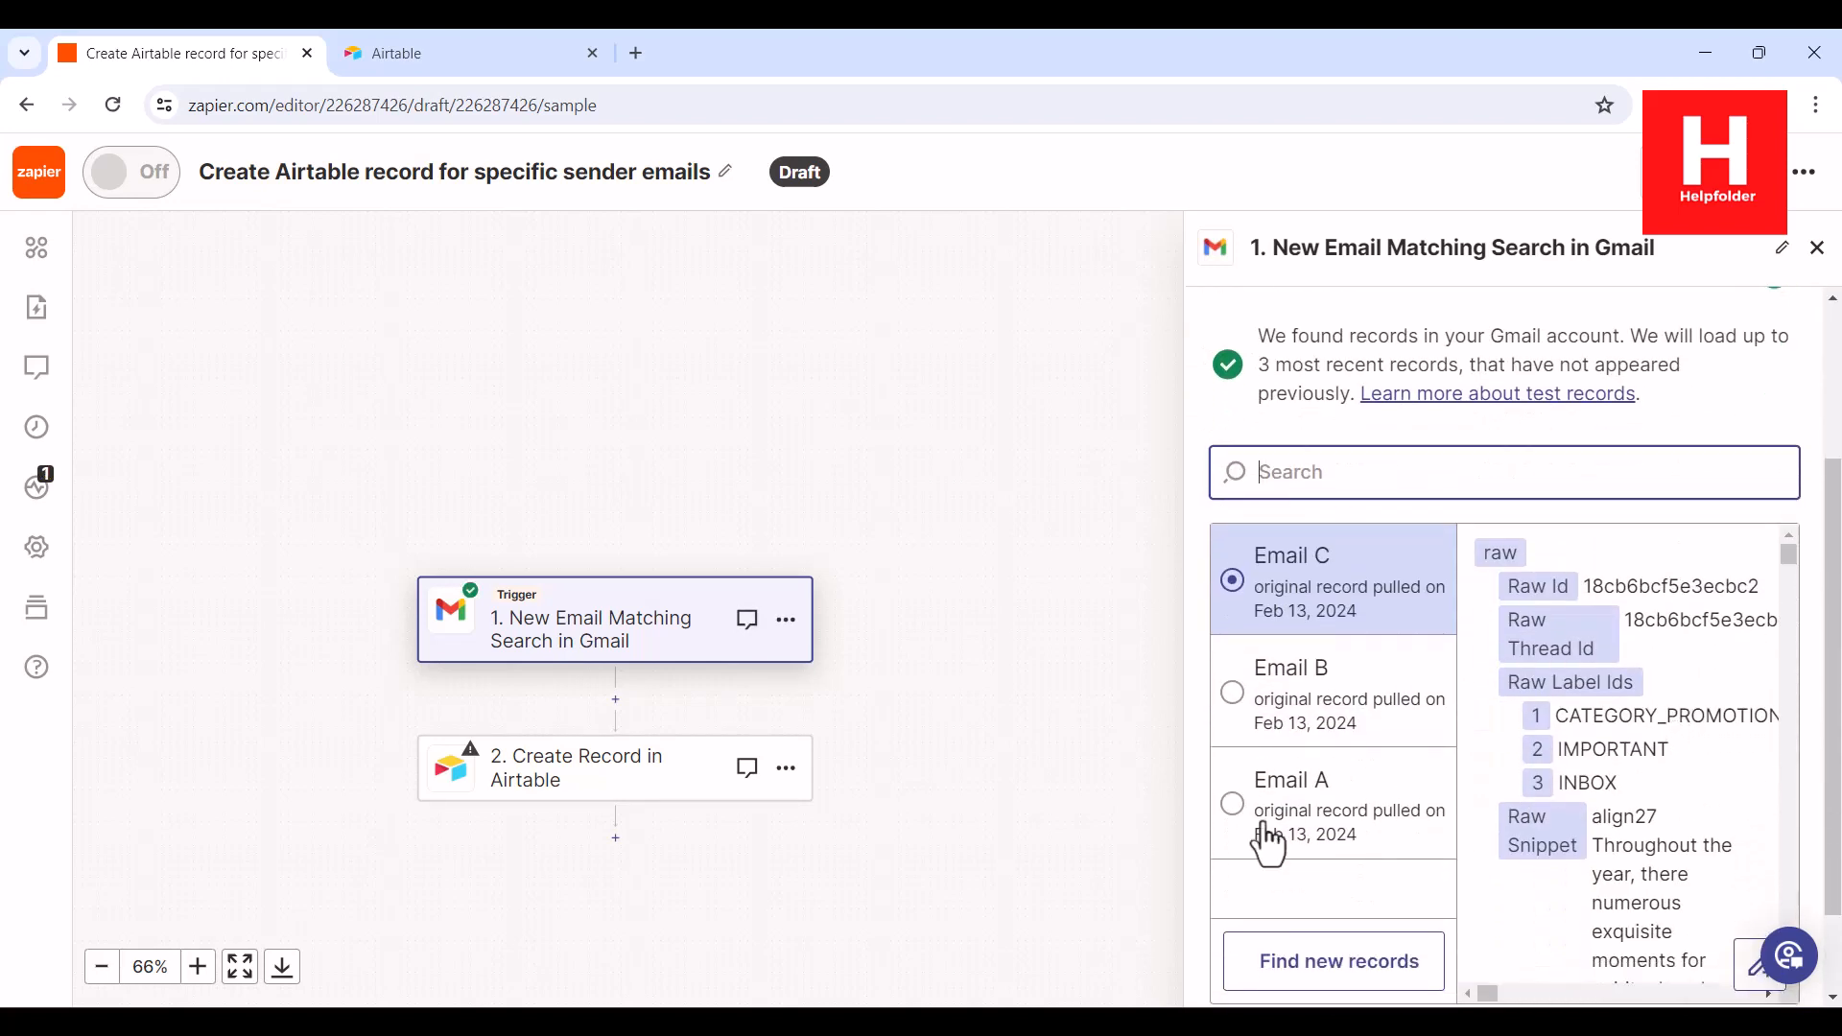
left_click(1262, 843)
scroll(1766, 668, "down", 3)
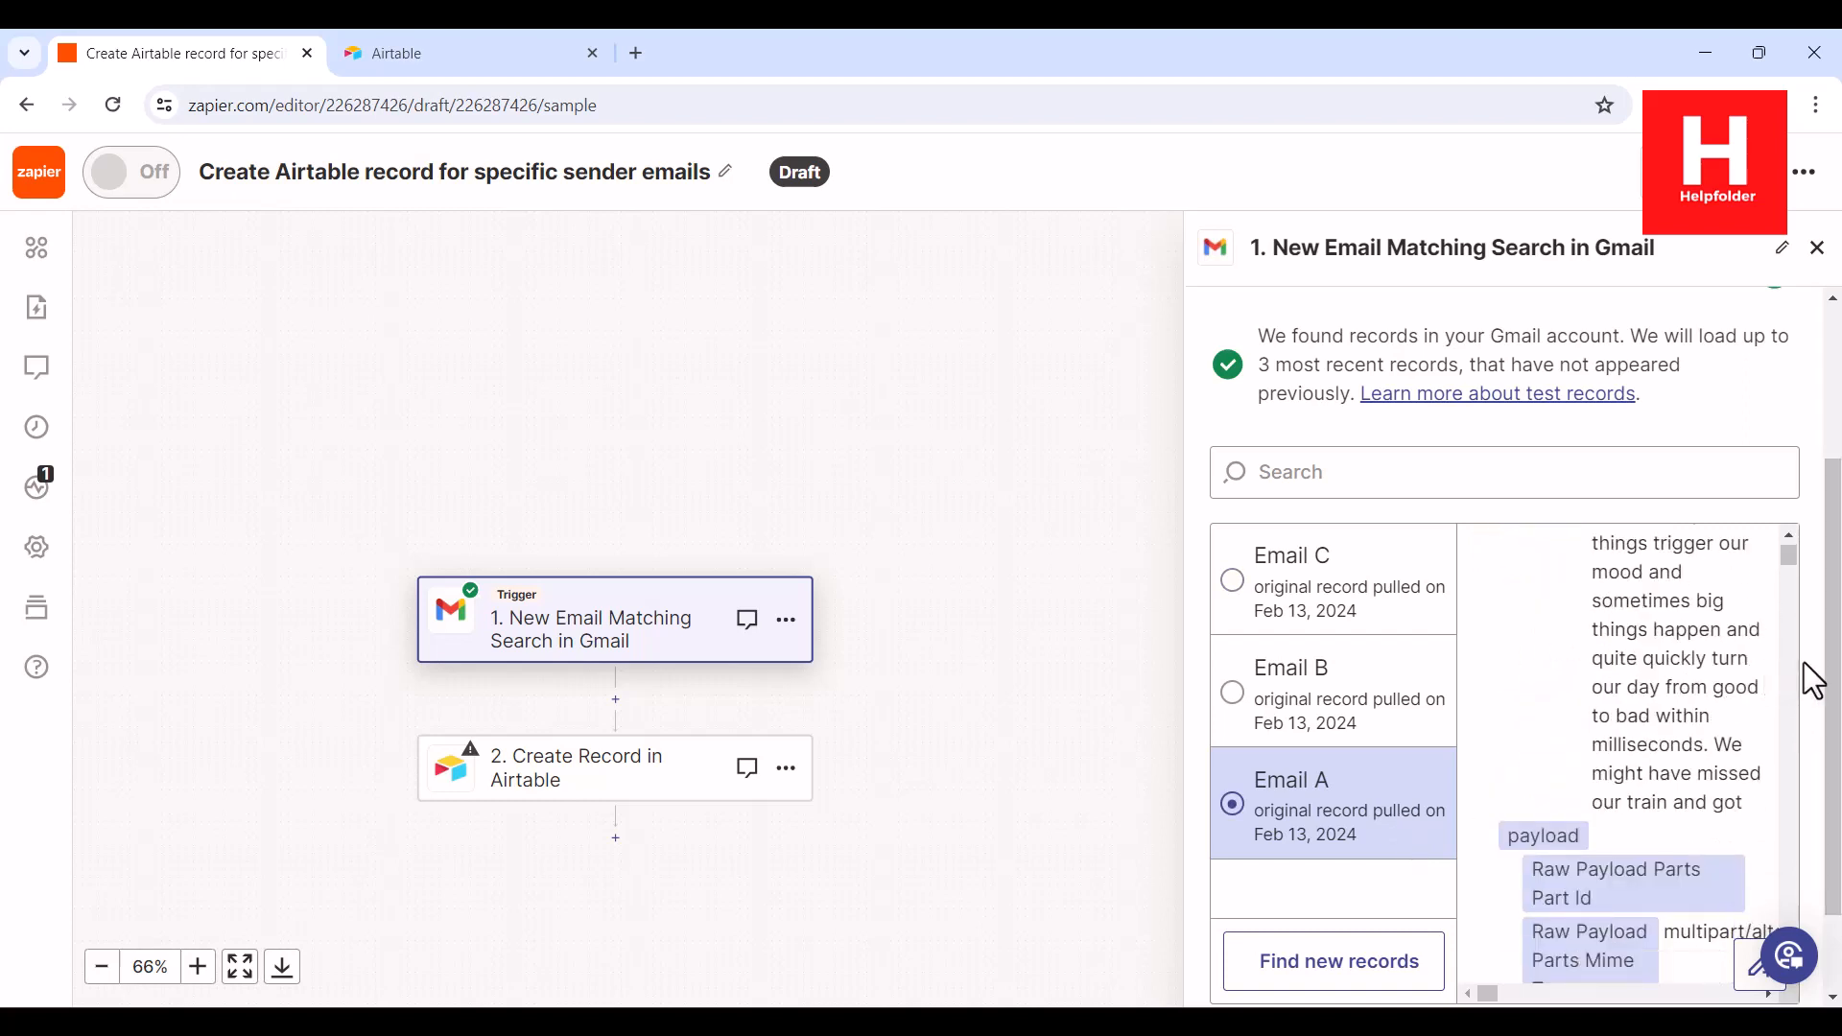
scroll(1823, 663, "down", 1)
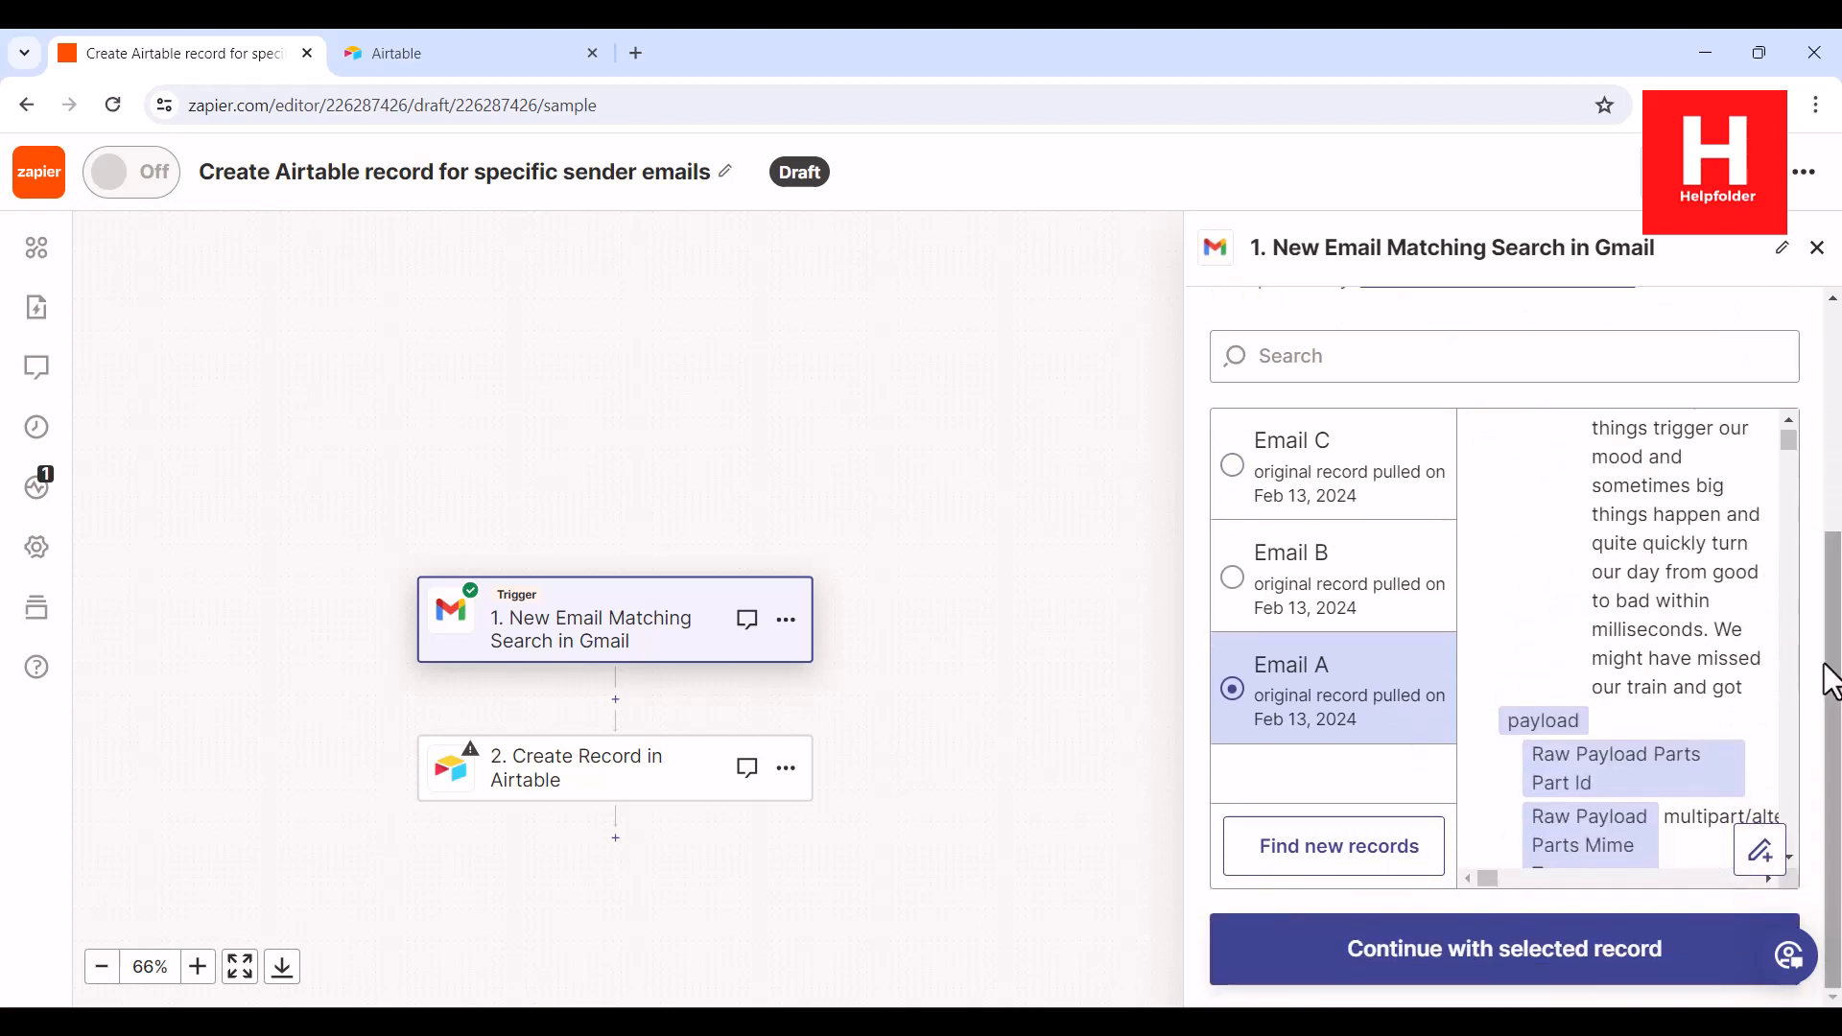
left_click(1501, 969)
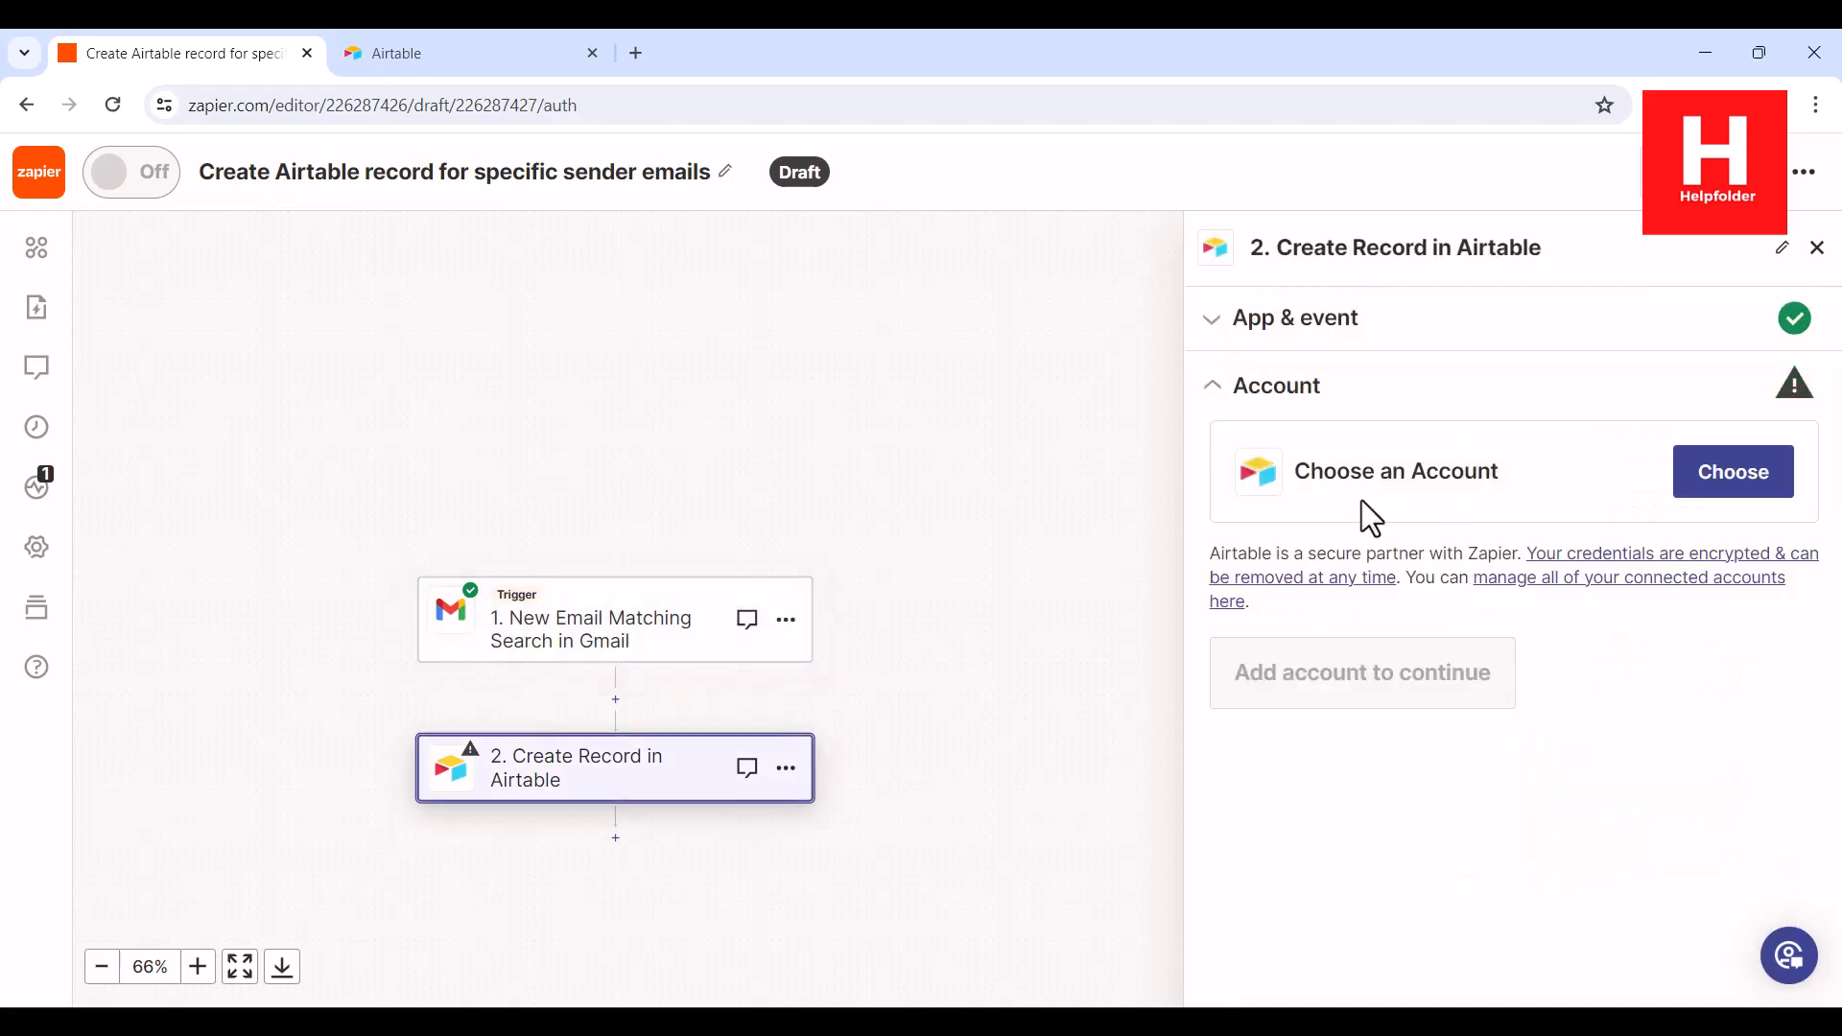
Assign the connected Airtable account to the Create Record action and continue to its field setup
left_click(1754, 489)
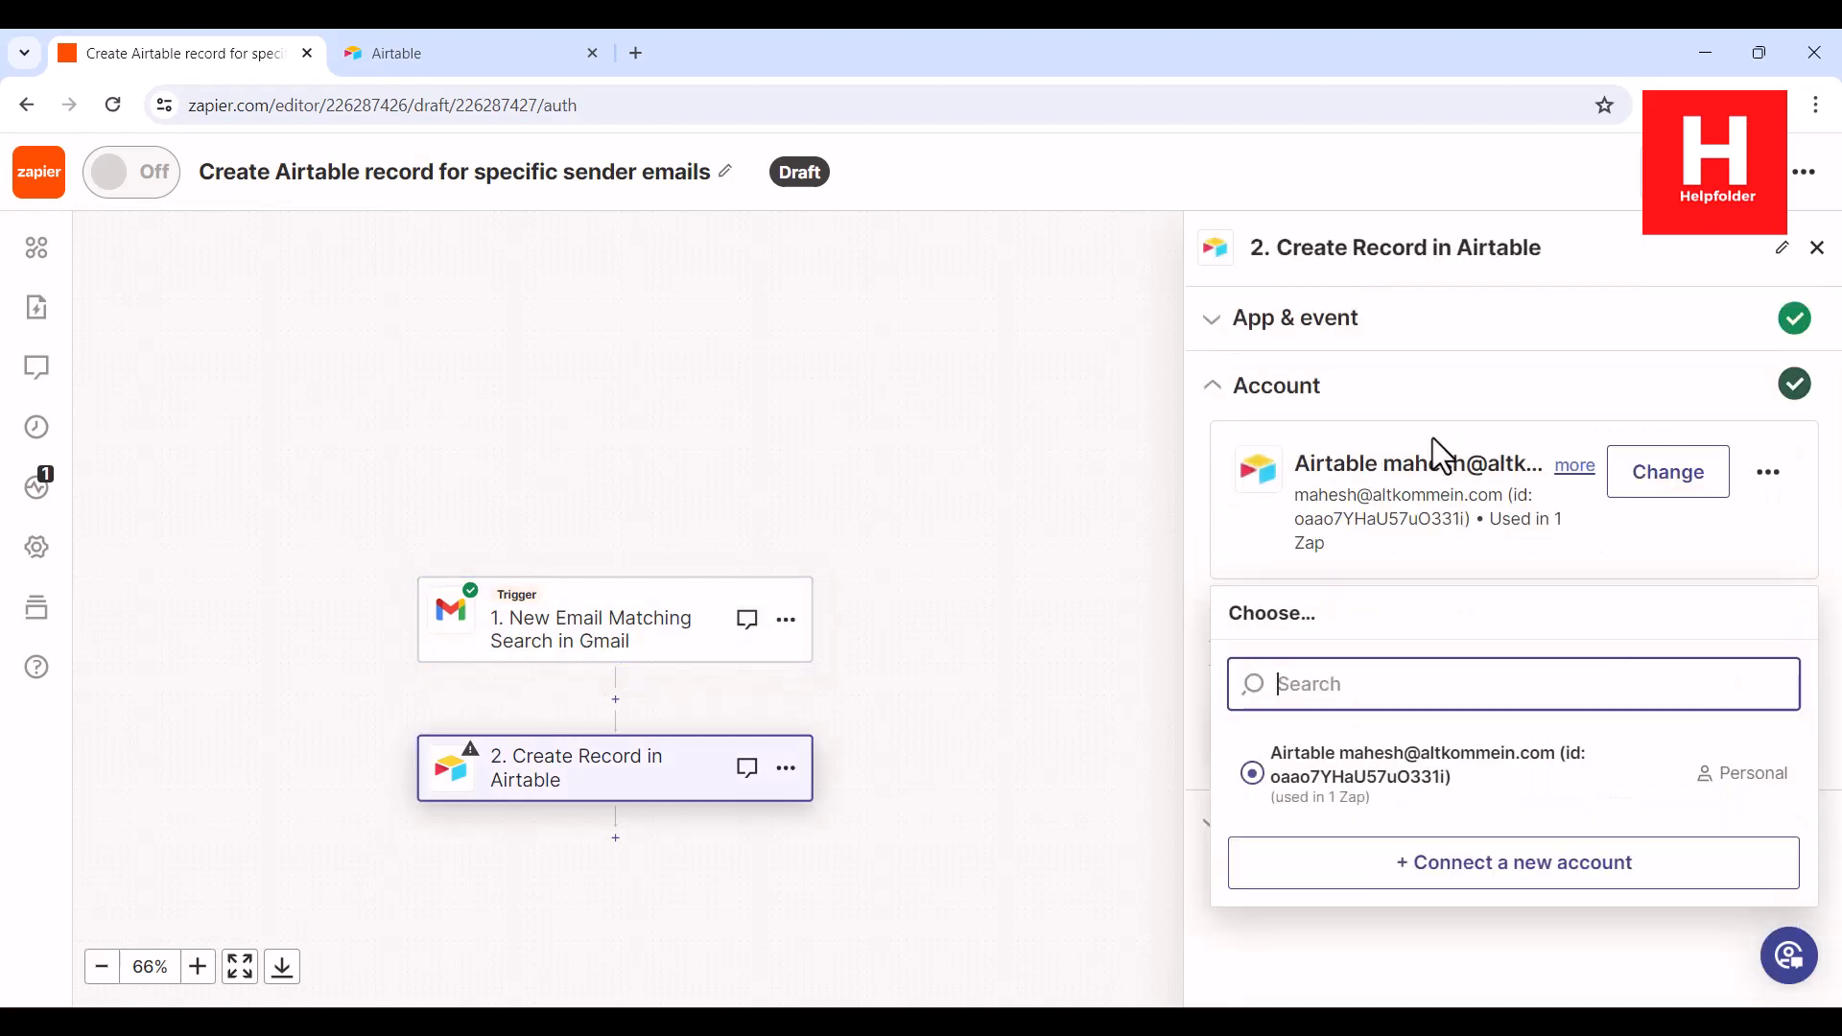
left_click(1317, 805)
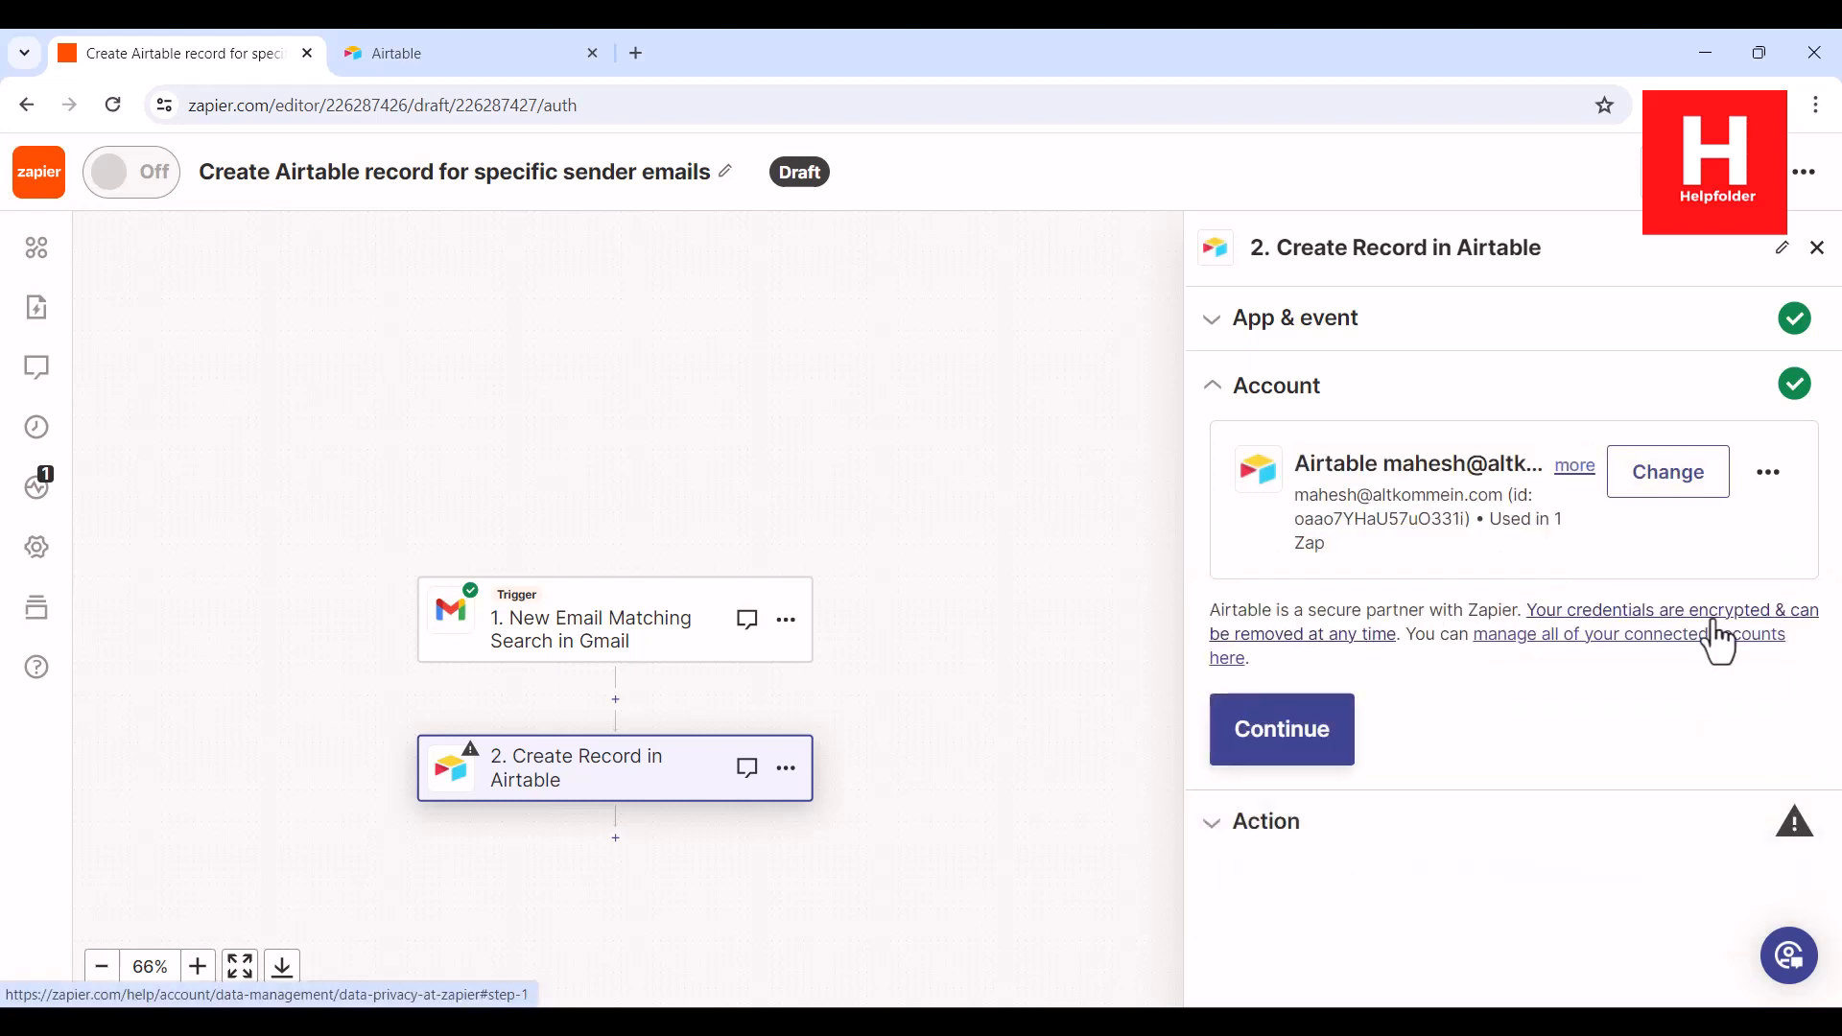
left_click(1276, 732)
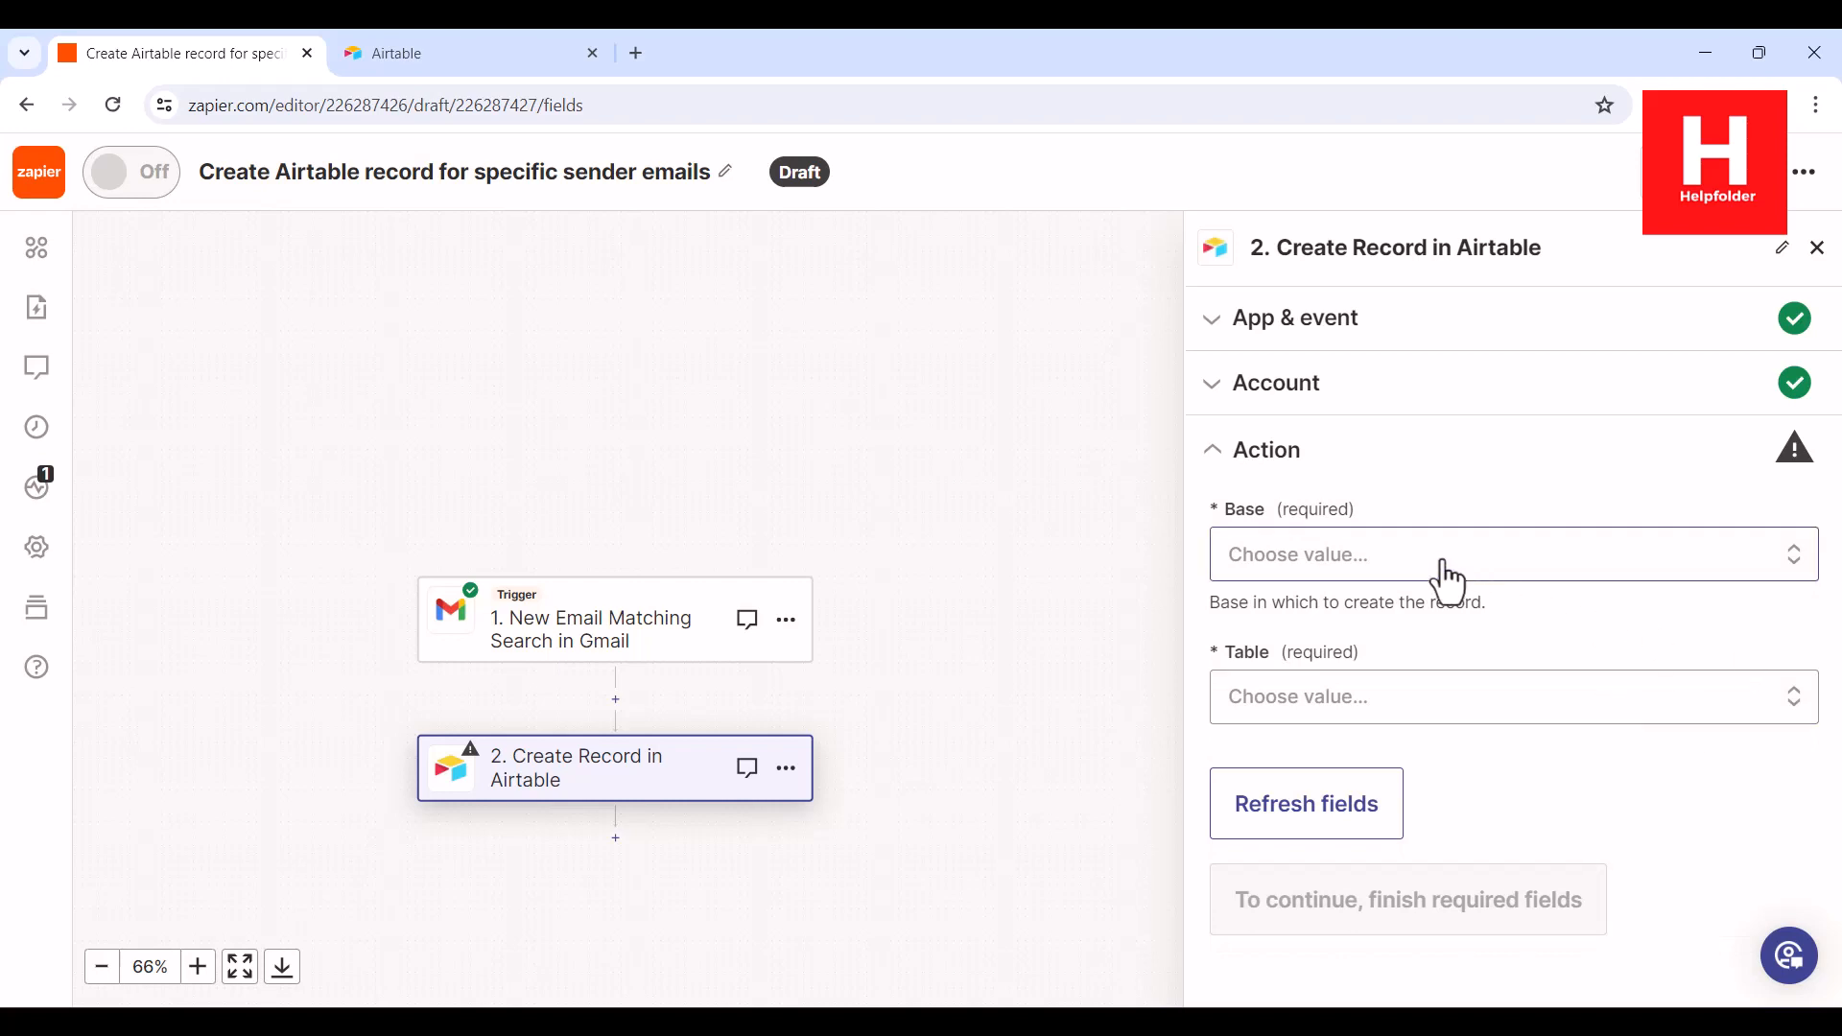
Set the Create Record action's base to Automate and its table to Table 1
left_click(1448, 566)
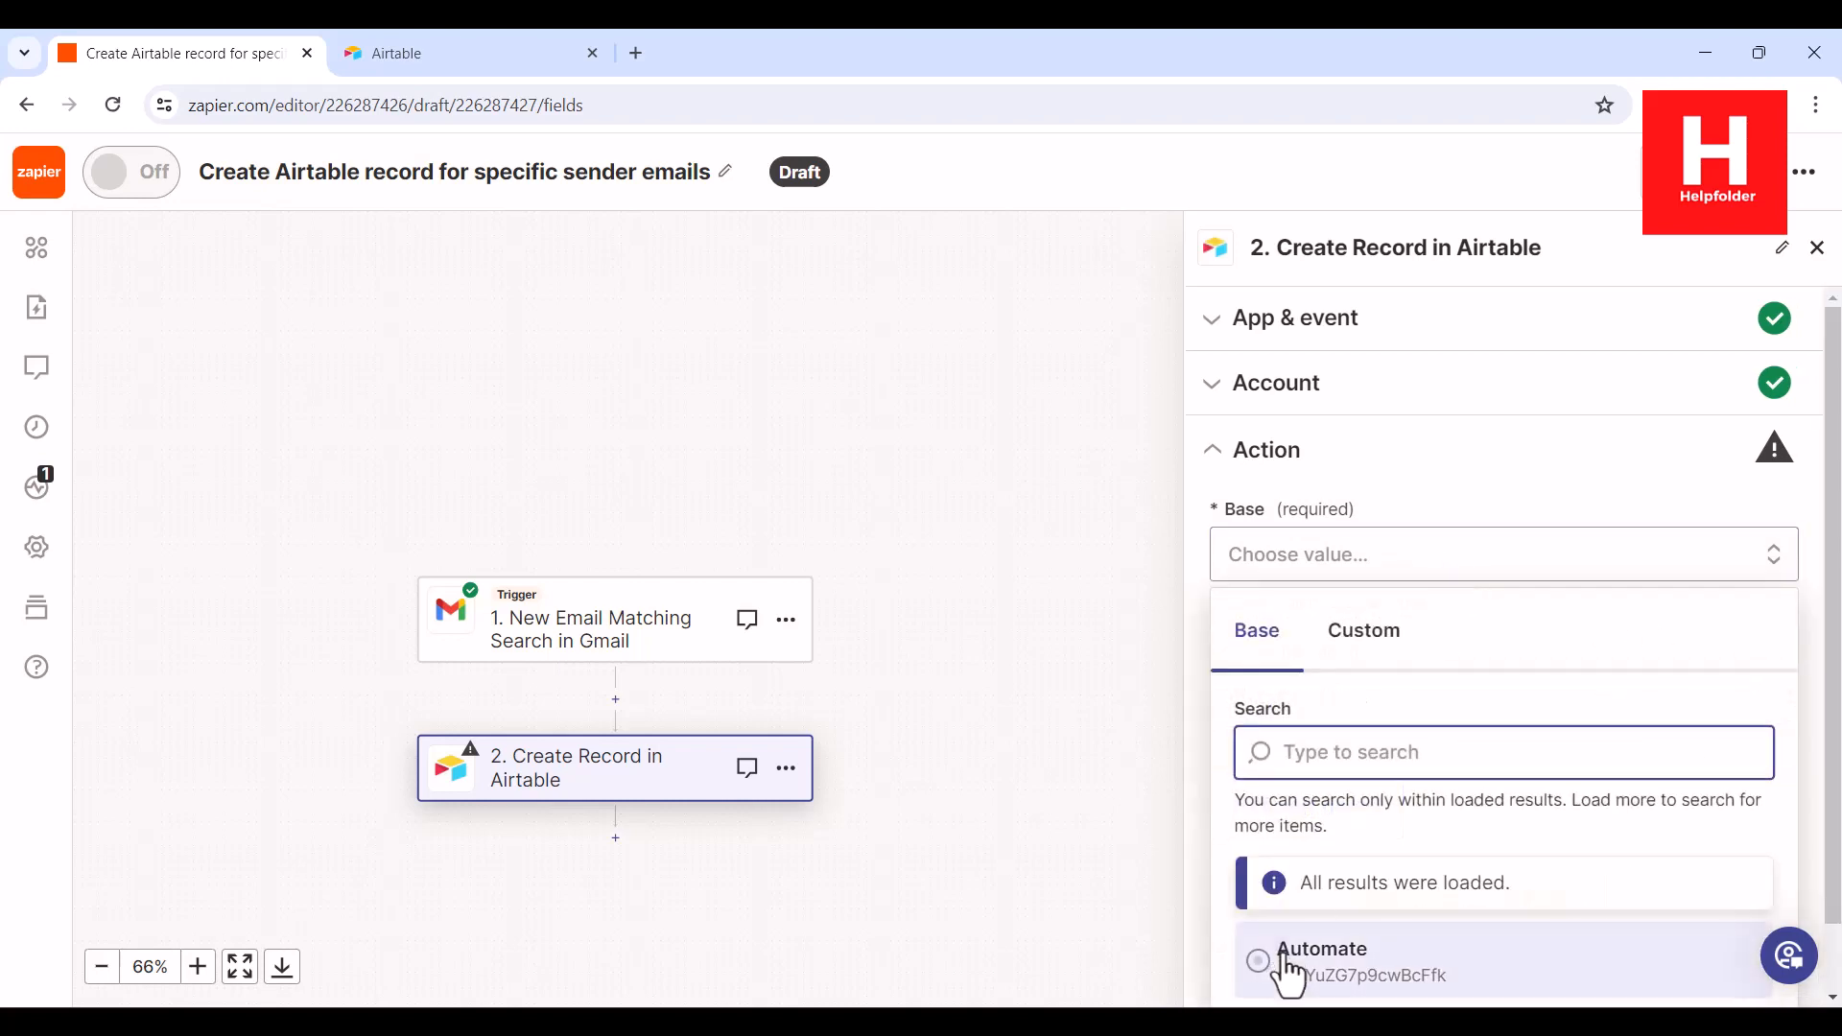
left_click(1488, 945)
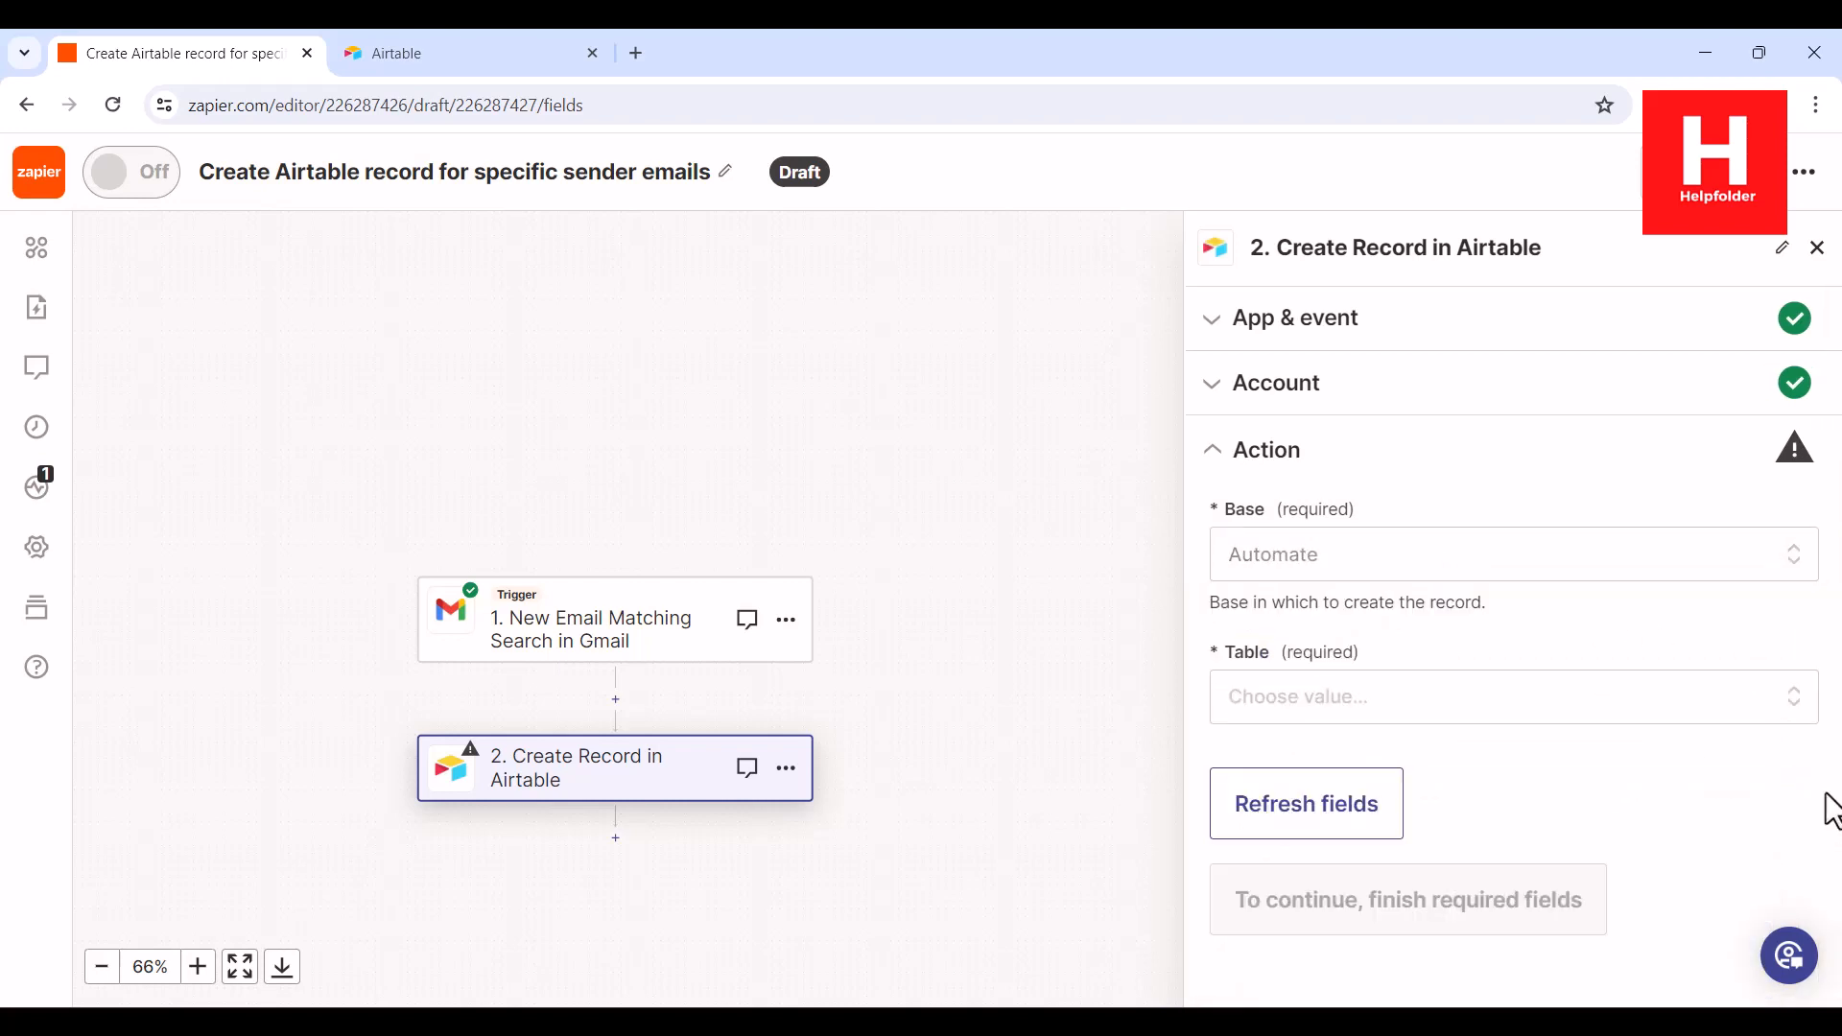
left_click(1569, 708)
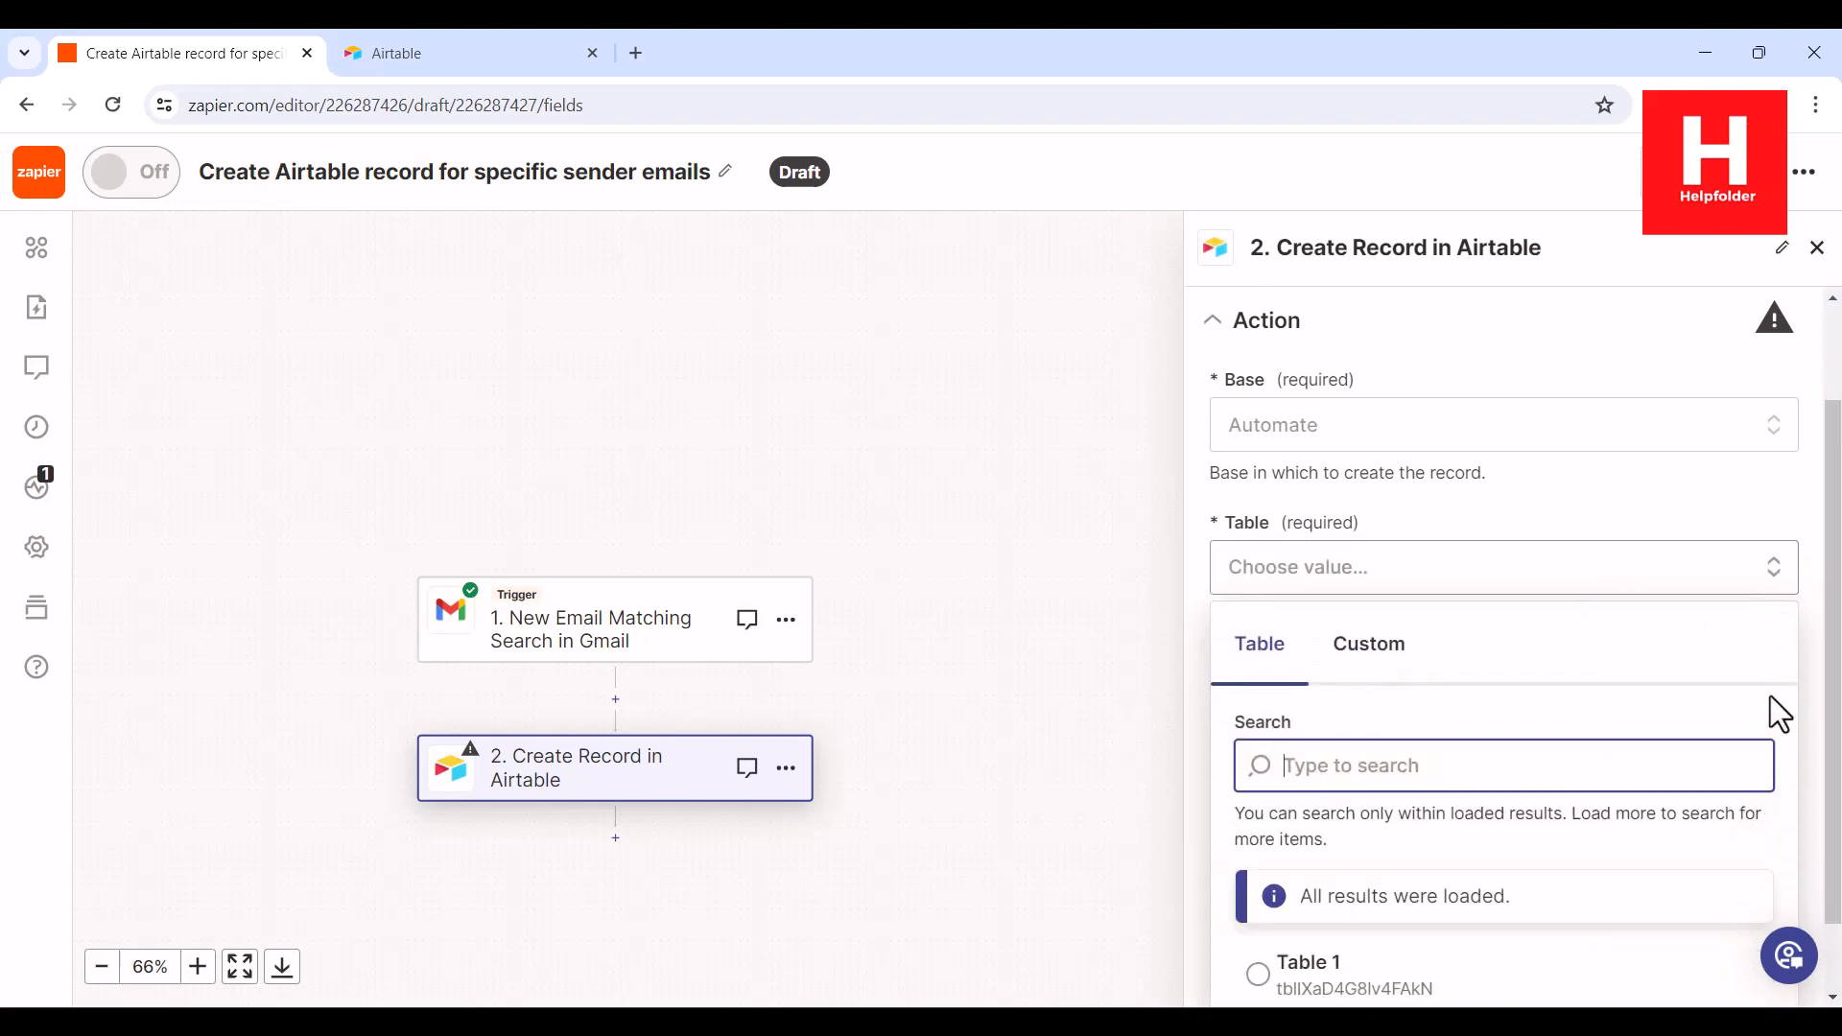
left_click(1314, 969)
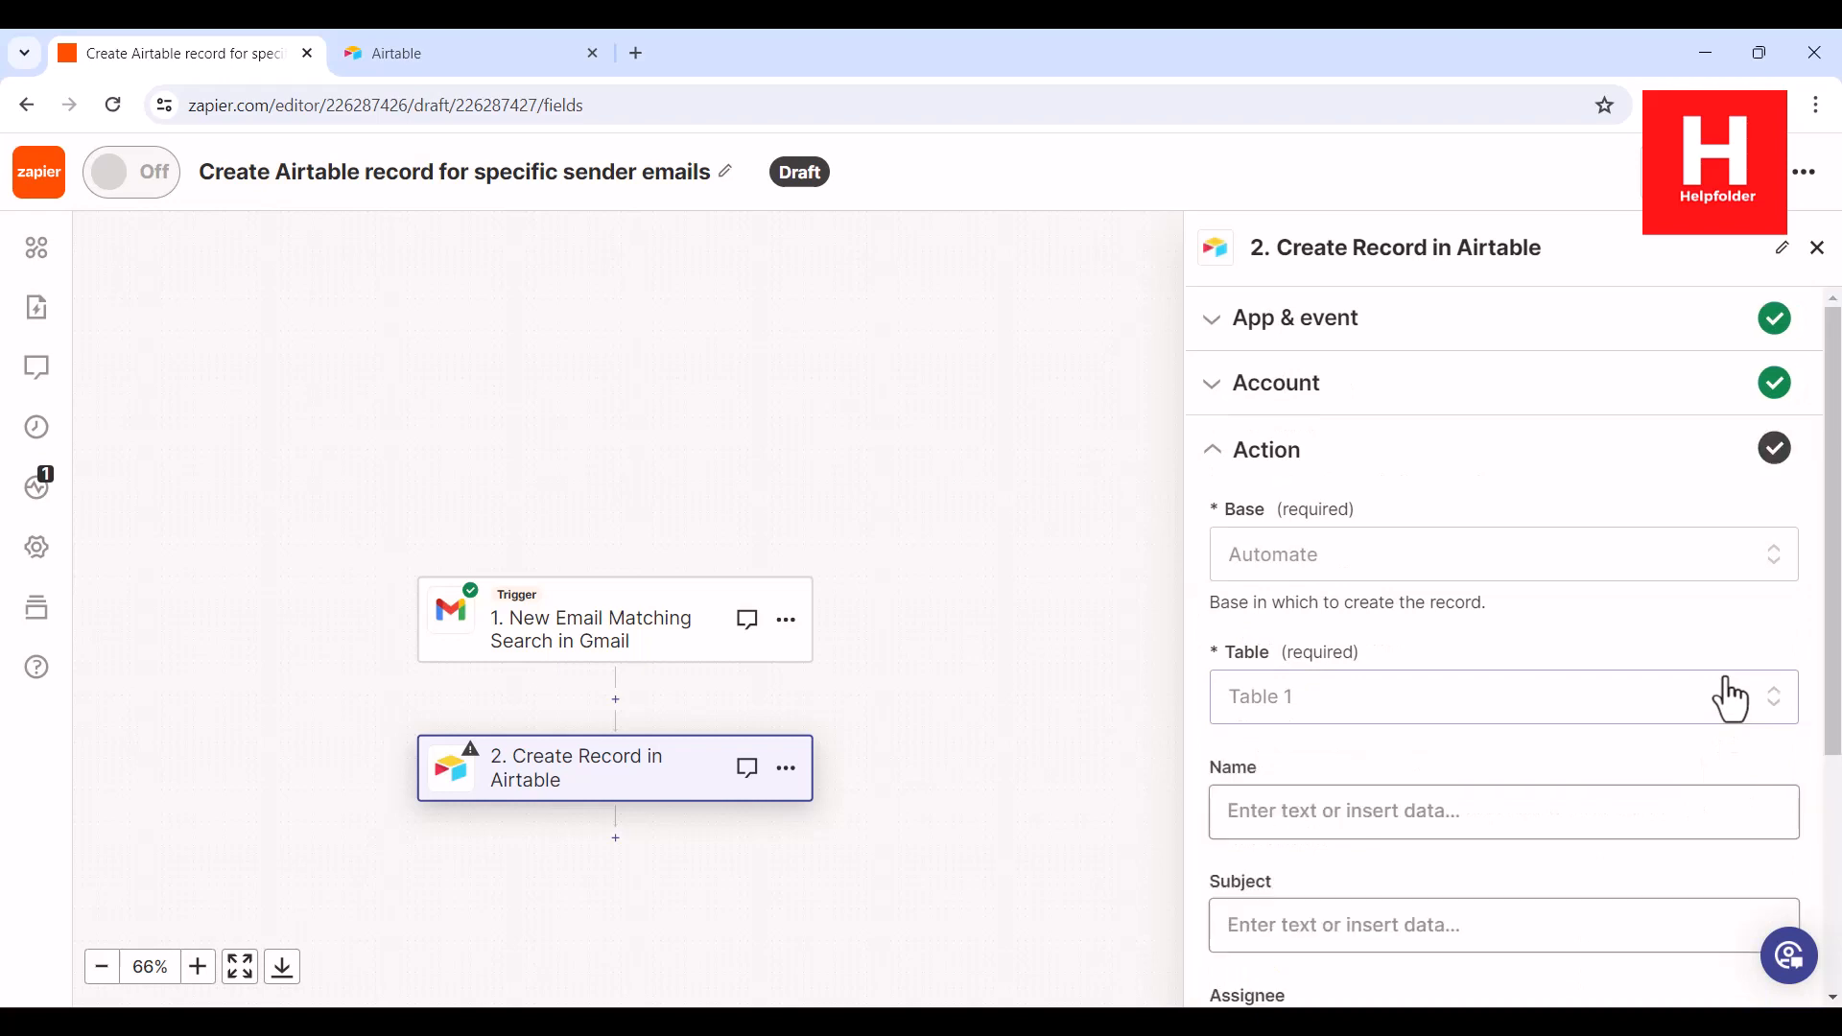
scroll(1727, 686, "down", 4)
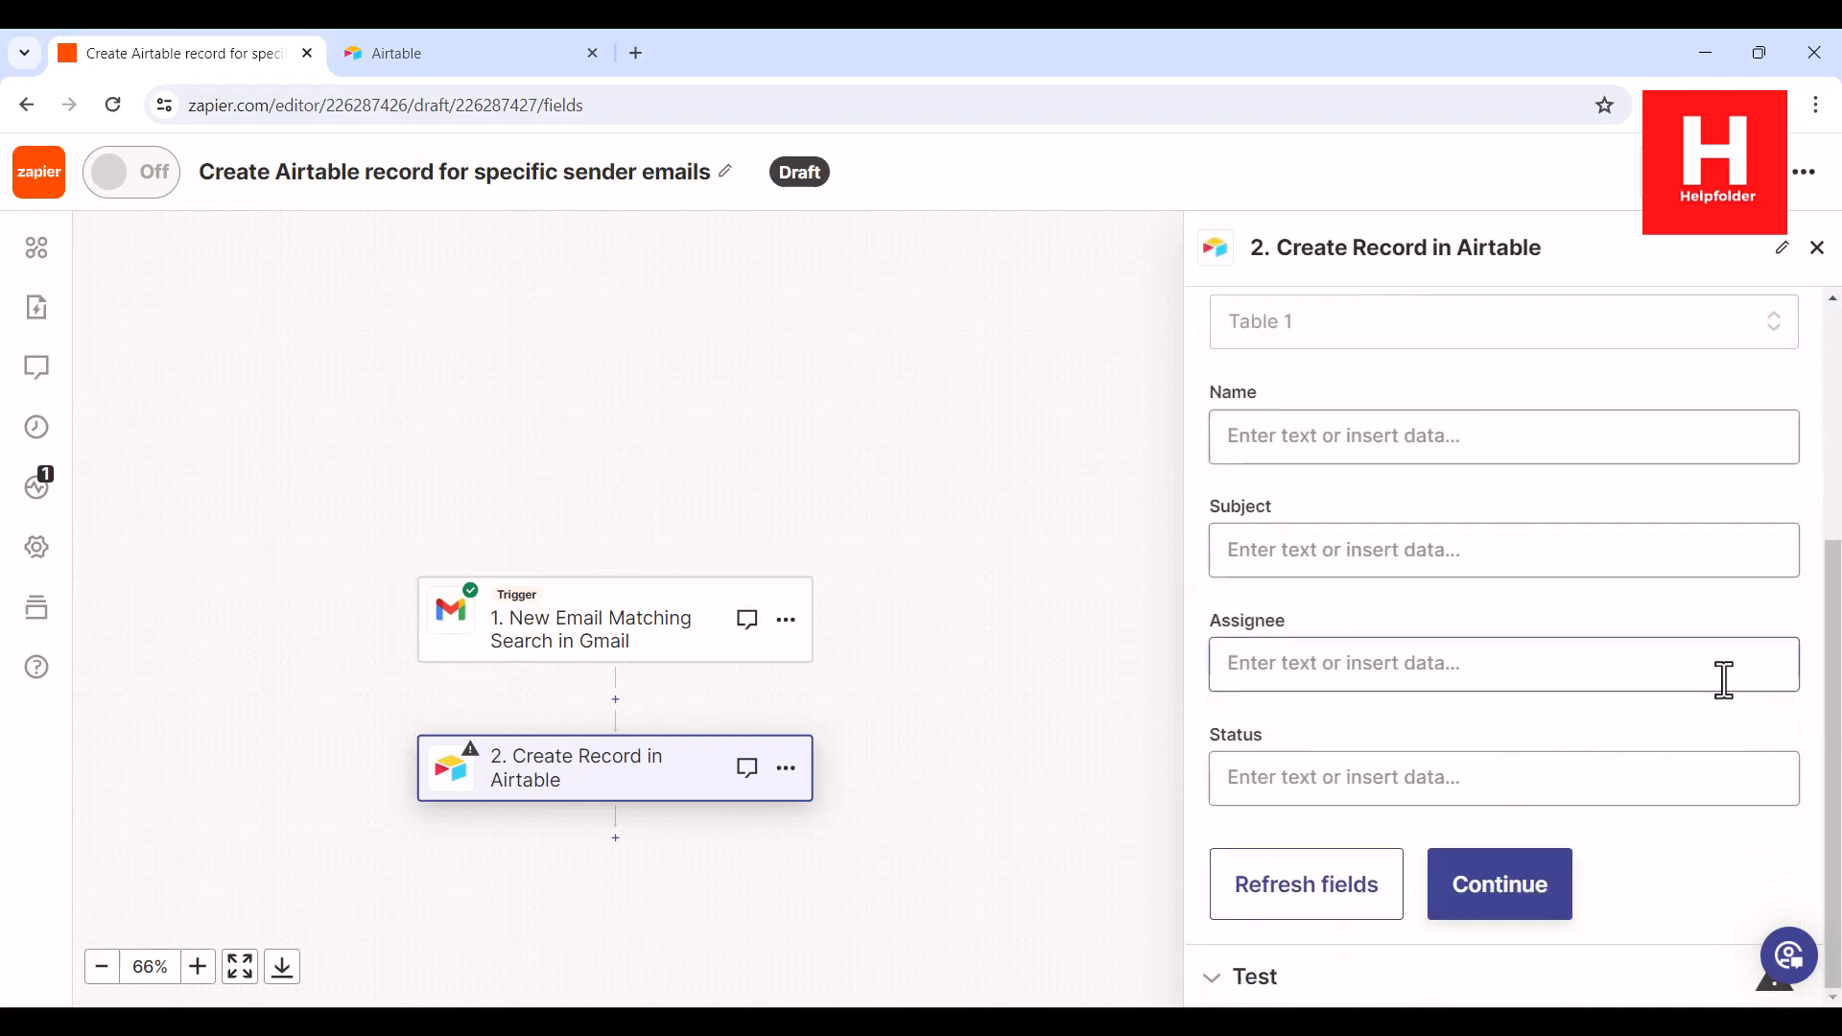
Map the record's Name field to the Gmail From Name and its Subject field to the email's Subject
left_click(1257, 429)
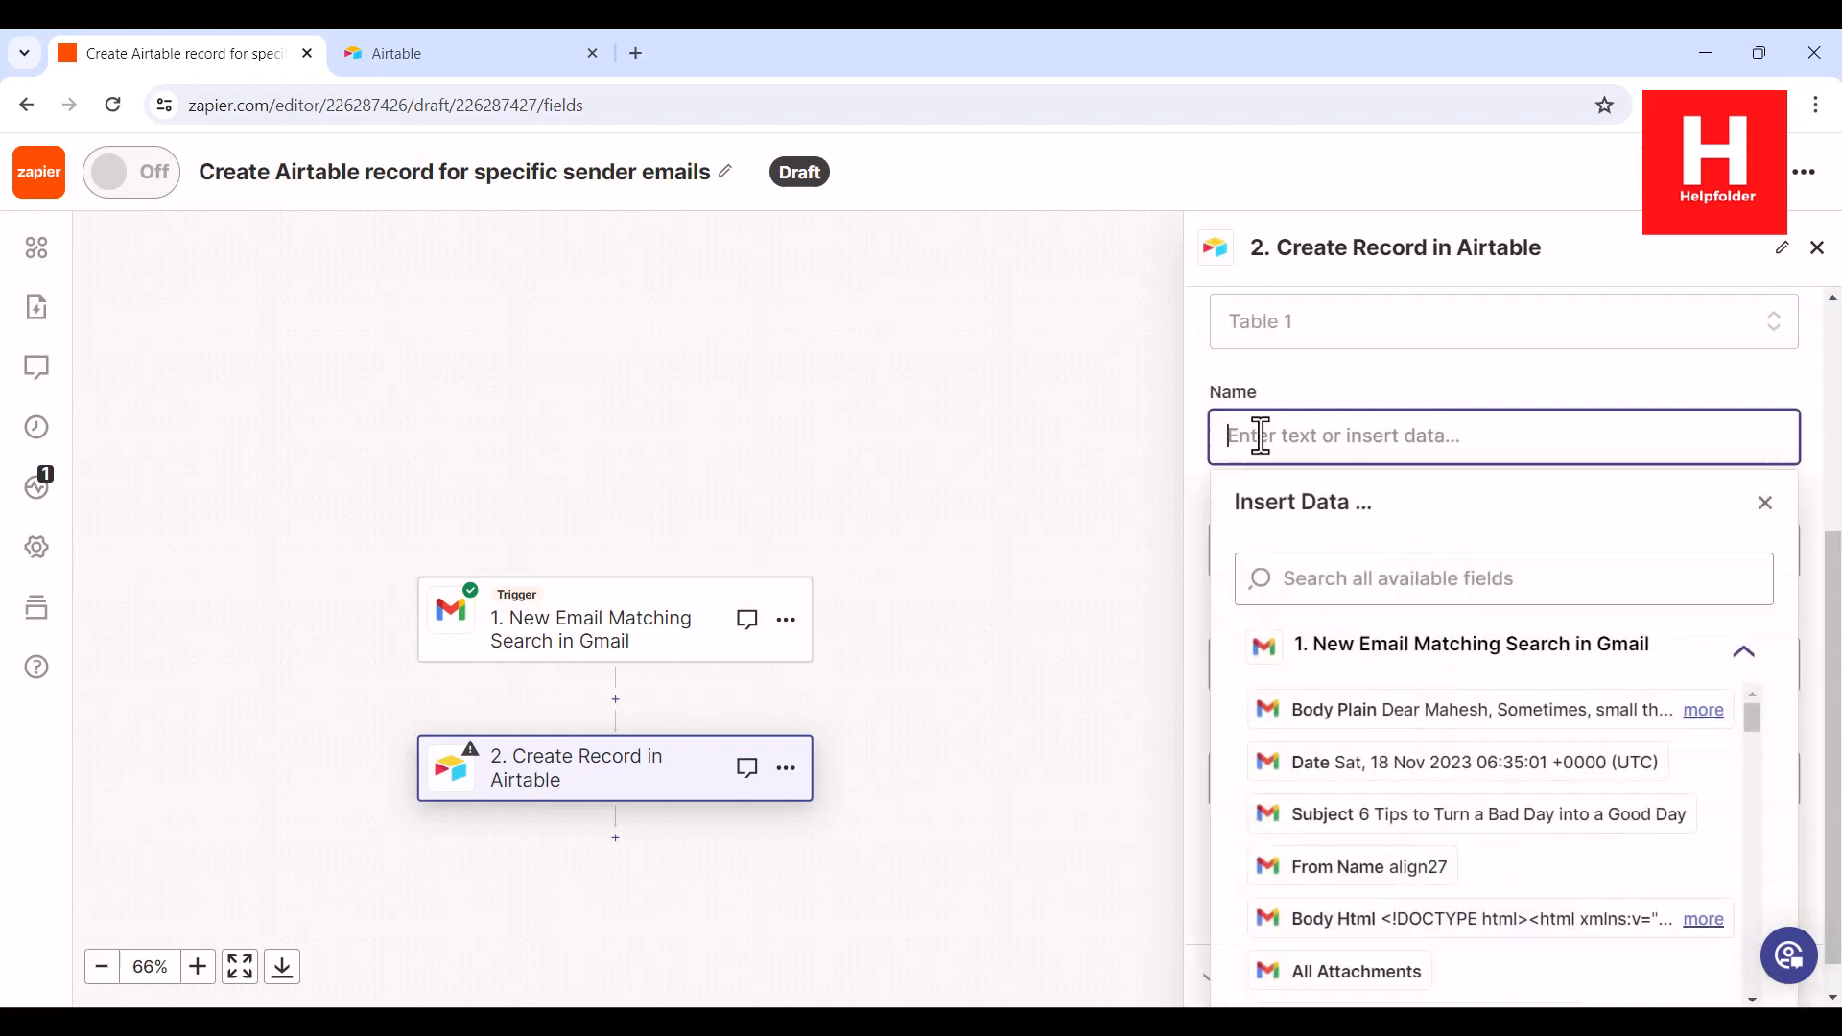
left_click(1336, 873)
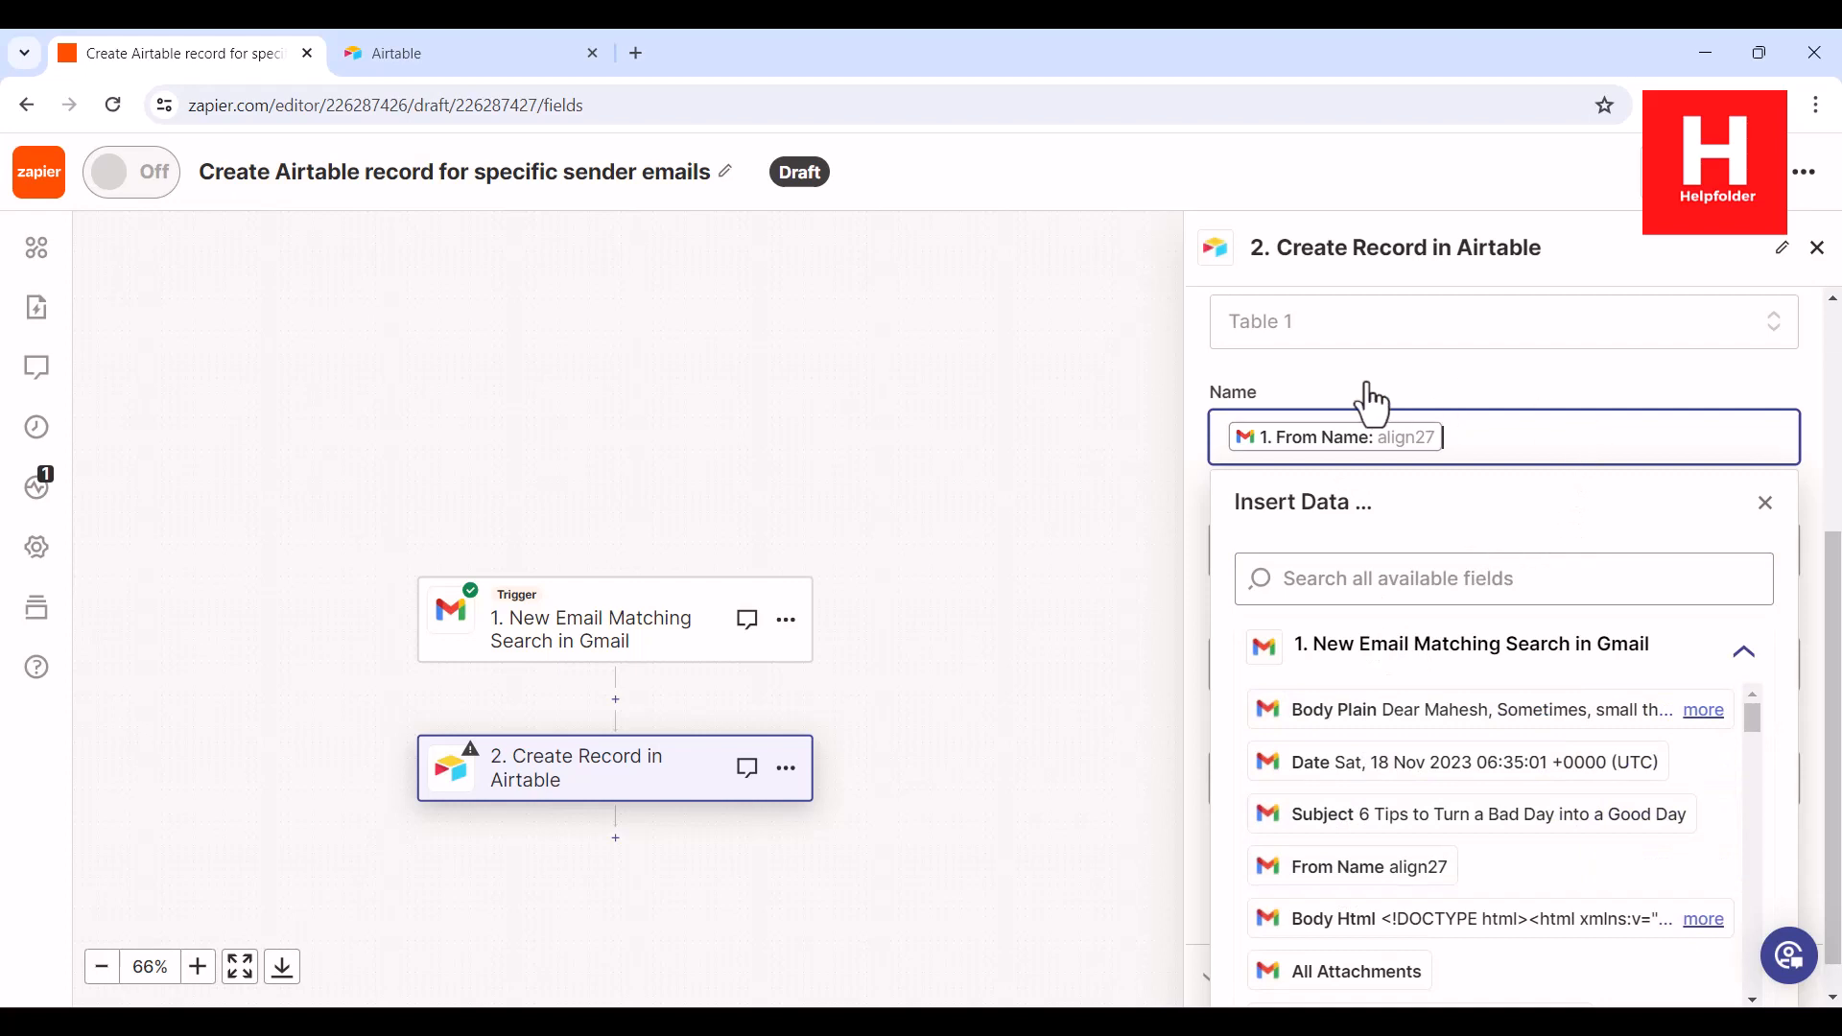
left_click(1214, 362)
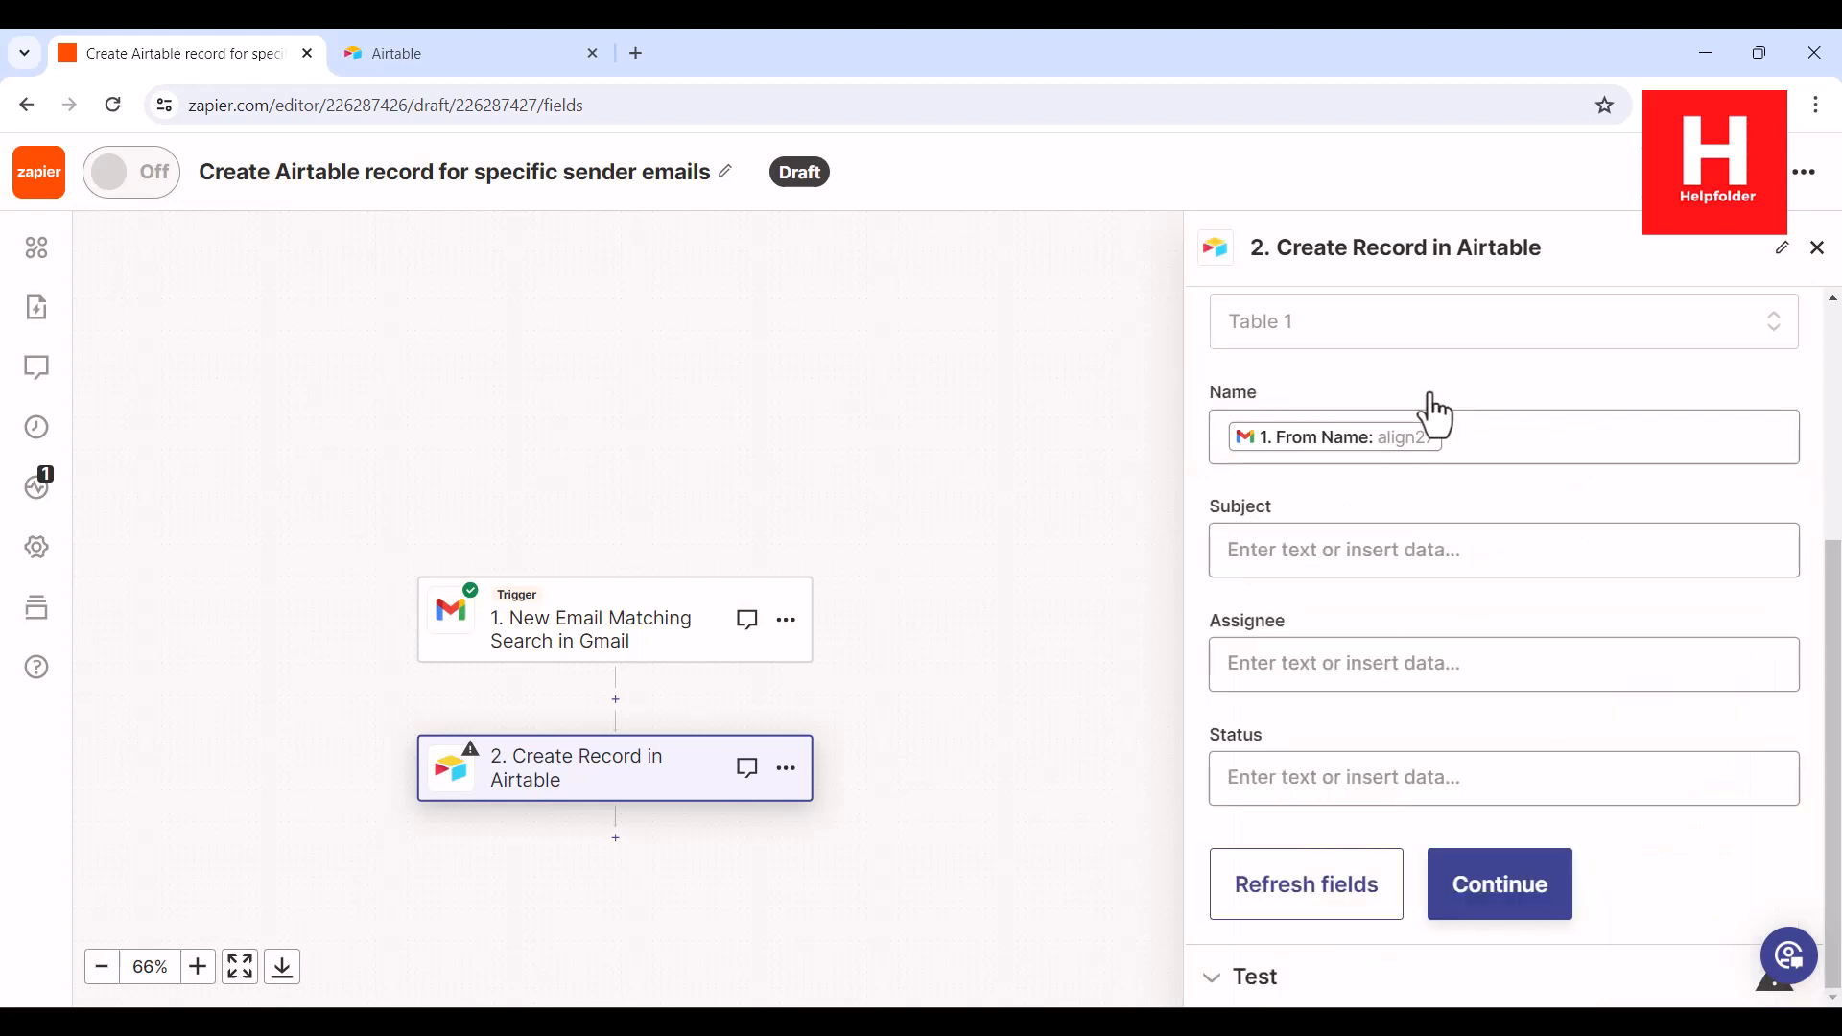
left_click(1403, 542)
scroll(1602, 712, "down", 2)
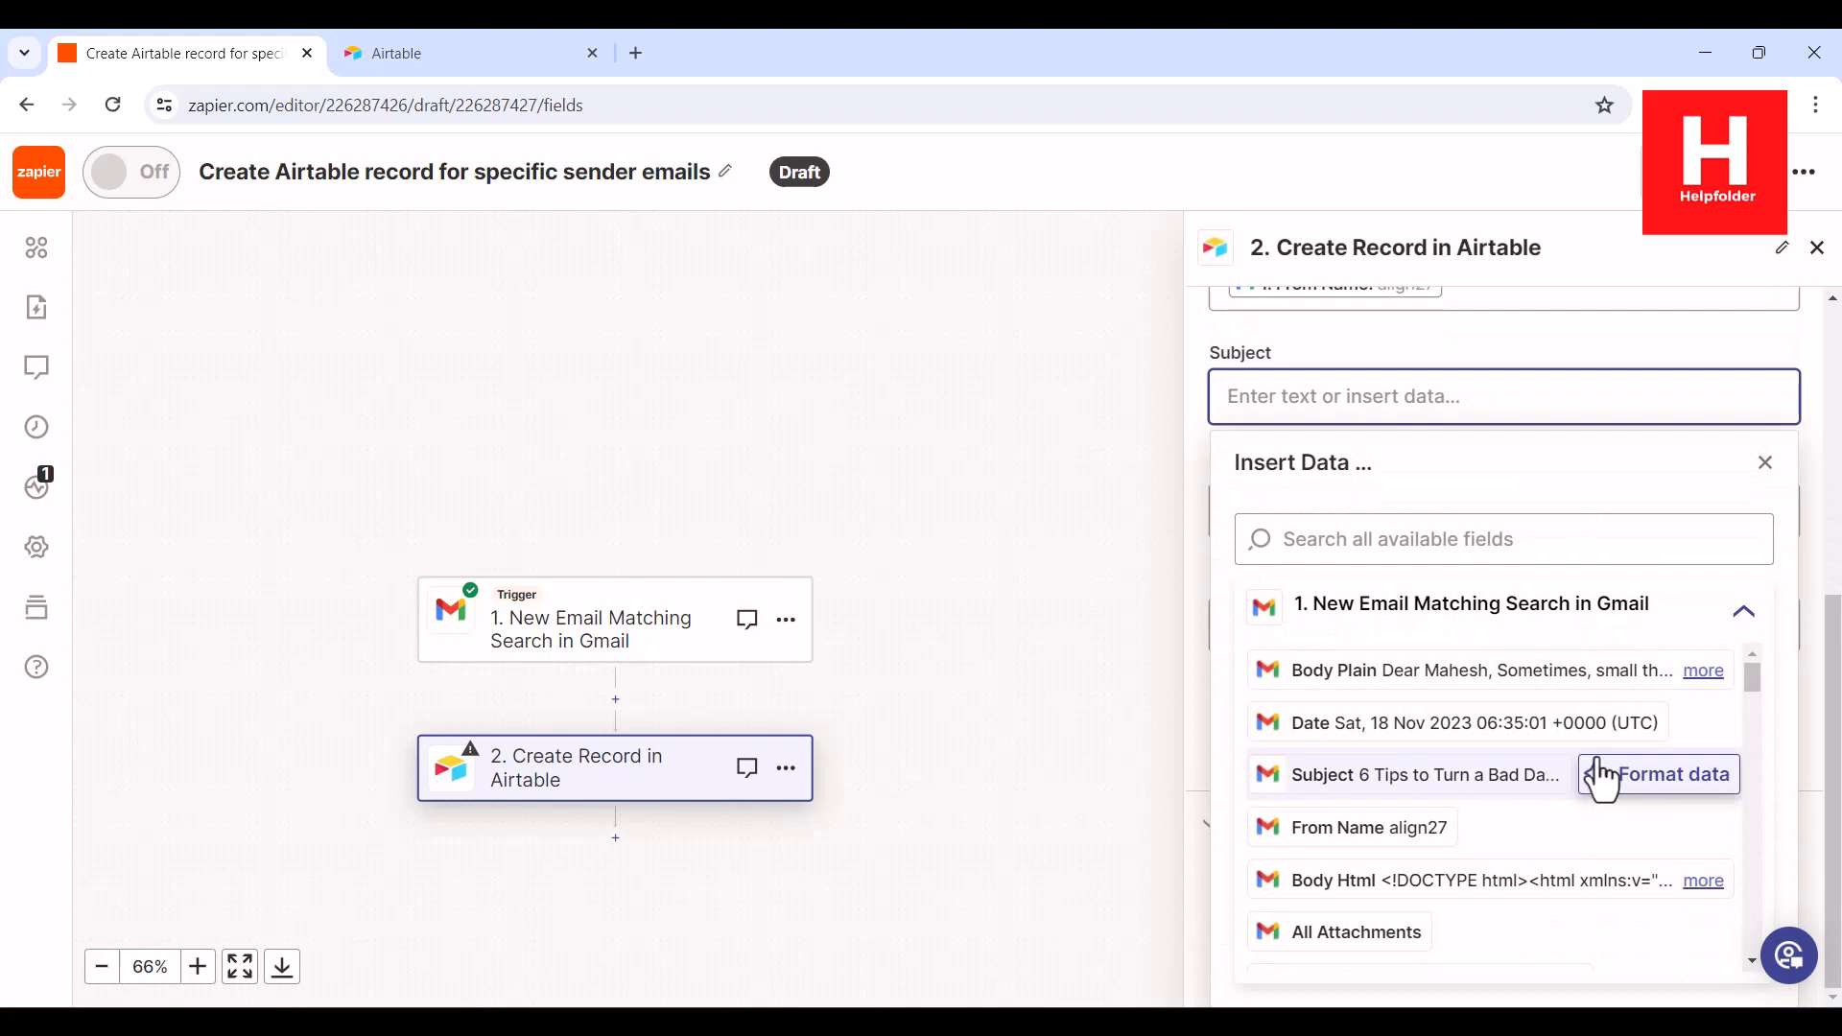
left_click(1399, 779)
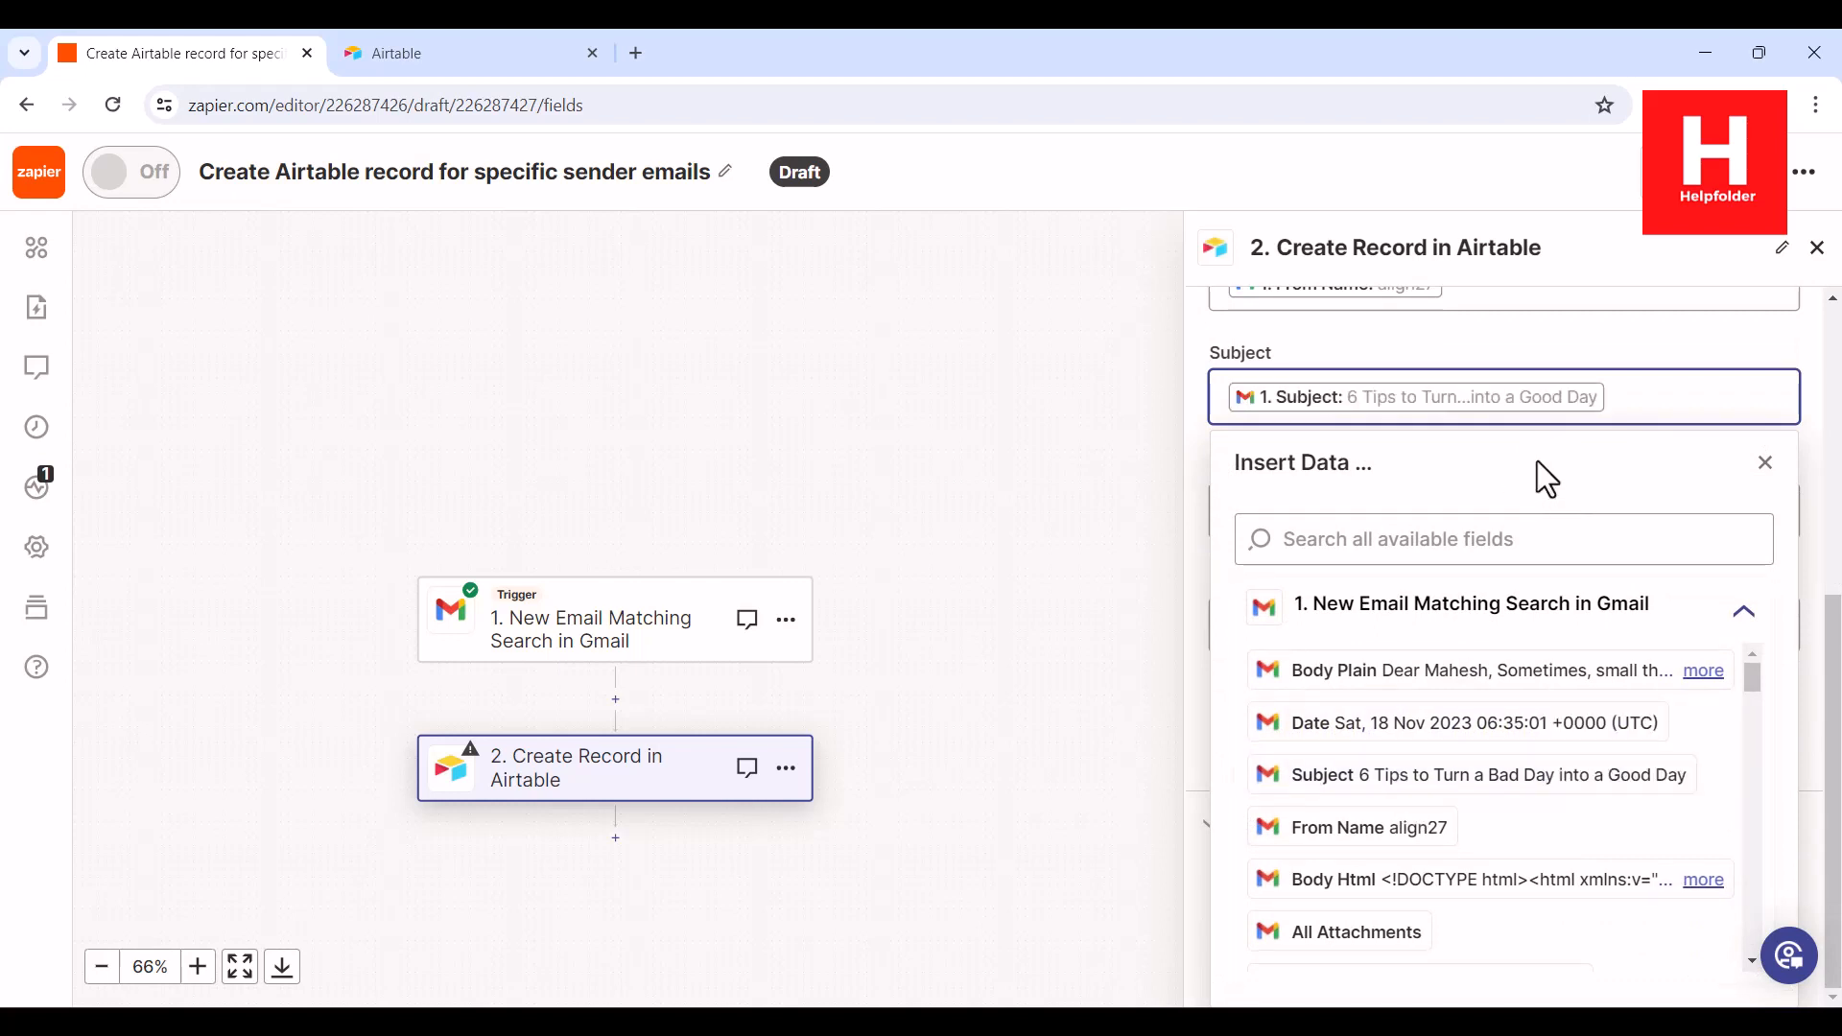
left_click(1740, 336)
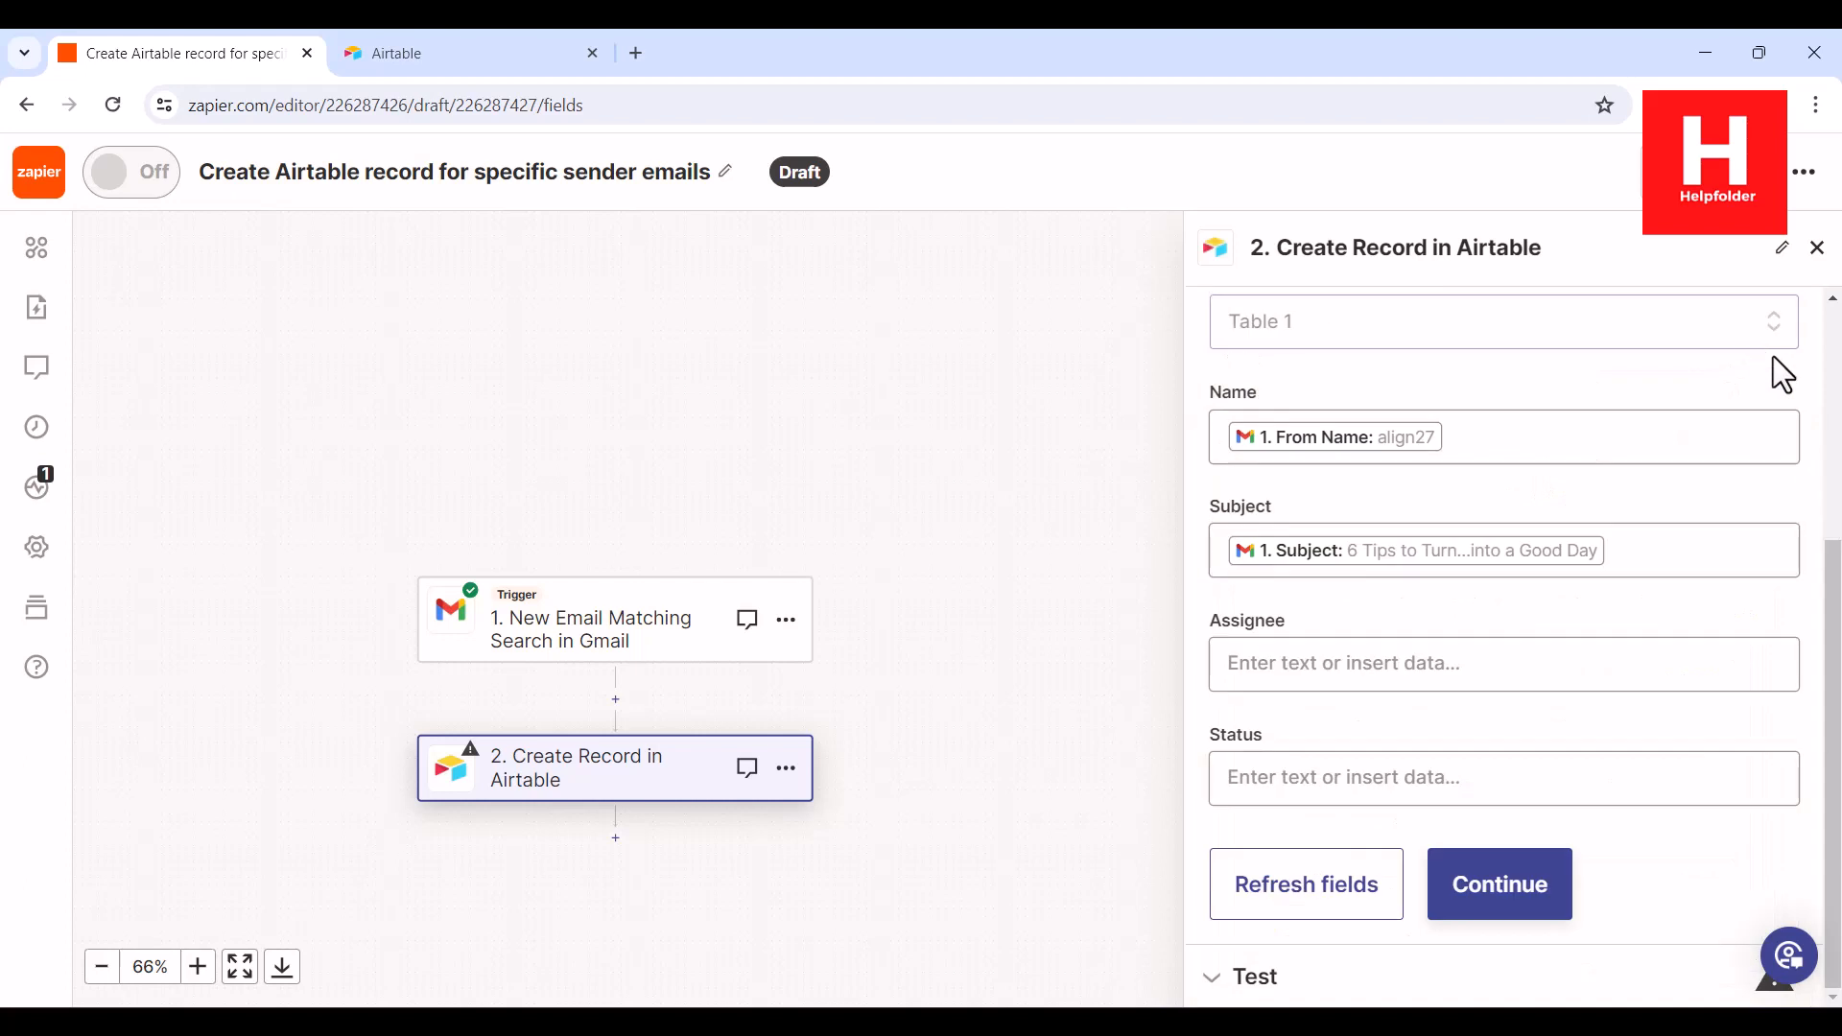
Continue to the Create Record test, run it, and check the new record in Airtable's Automate base
left_click(1513, 884)
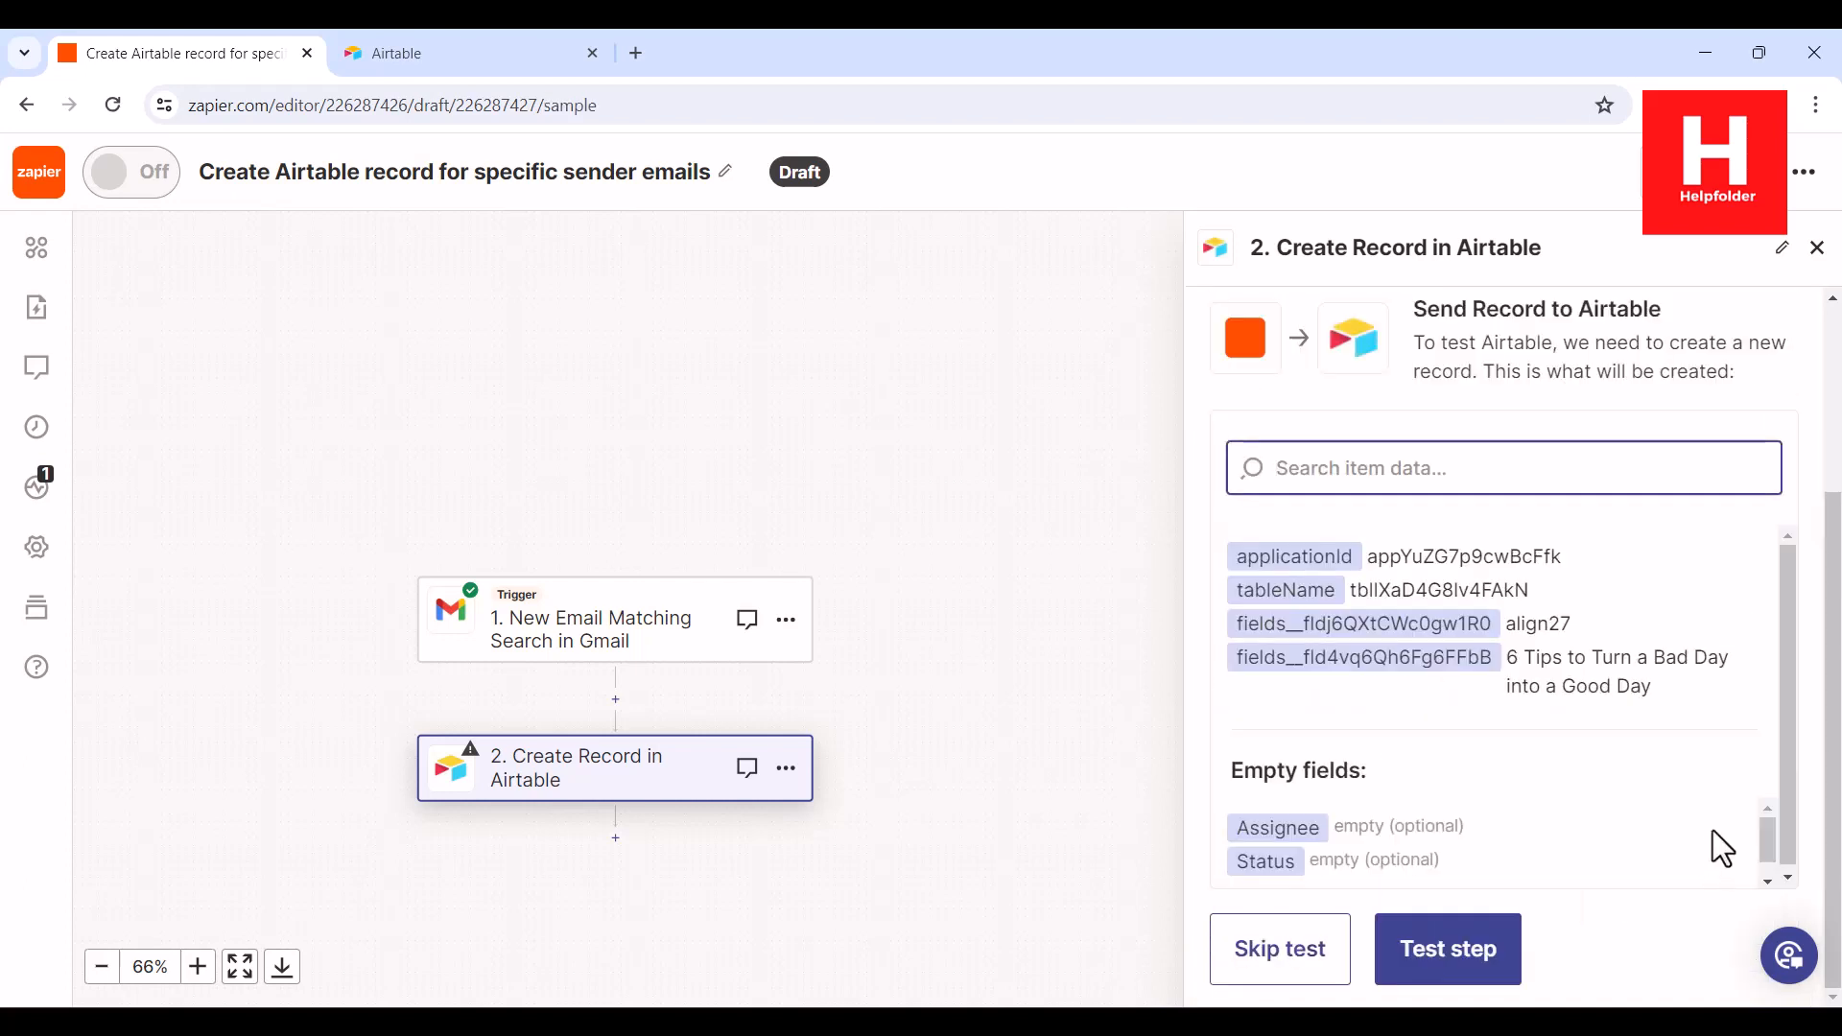
left_click(1505, 952)
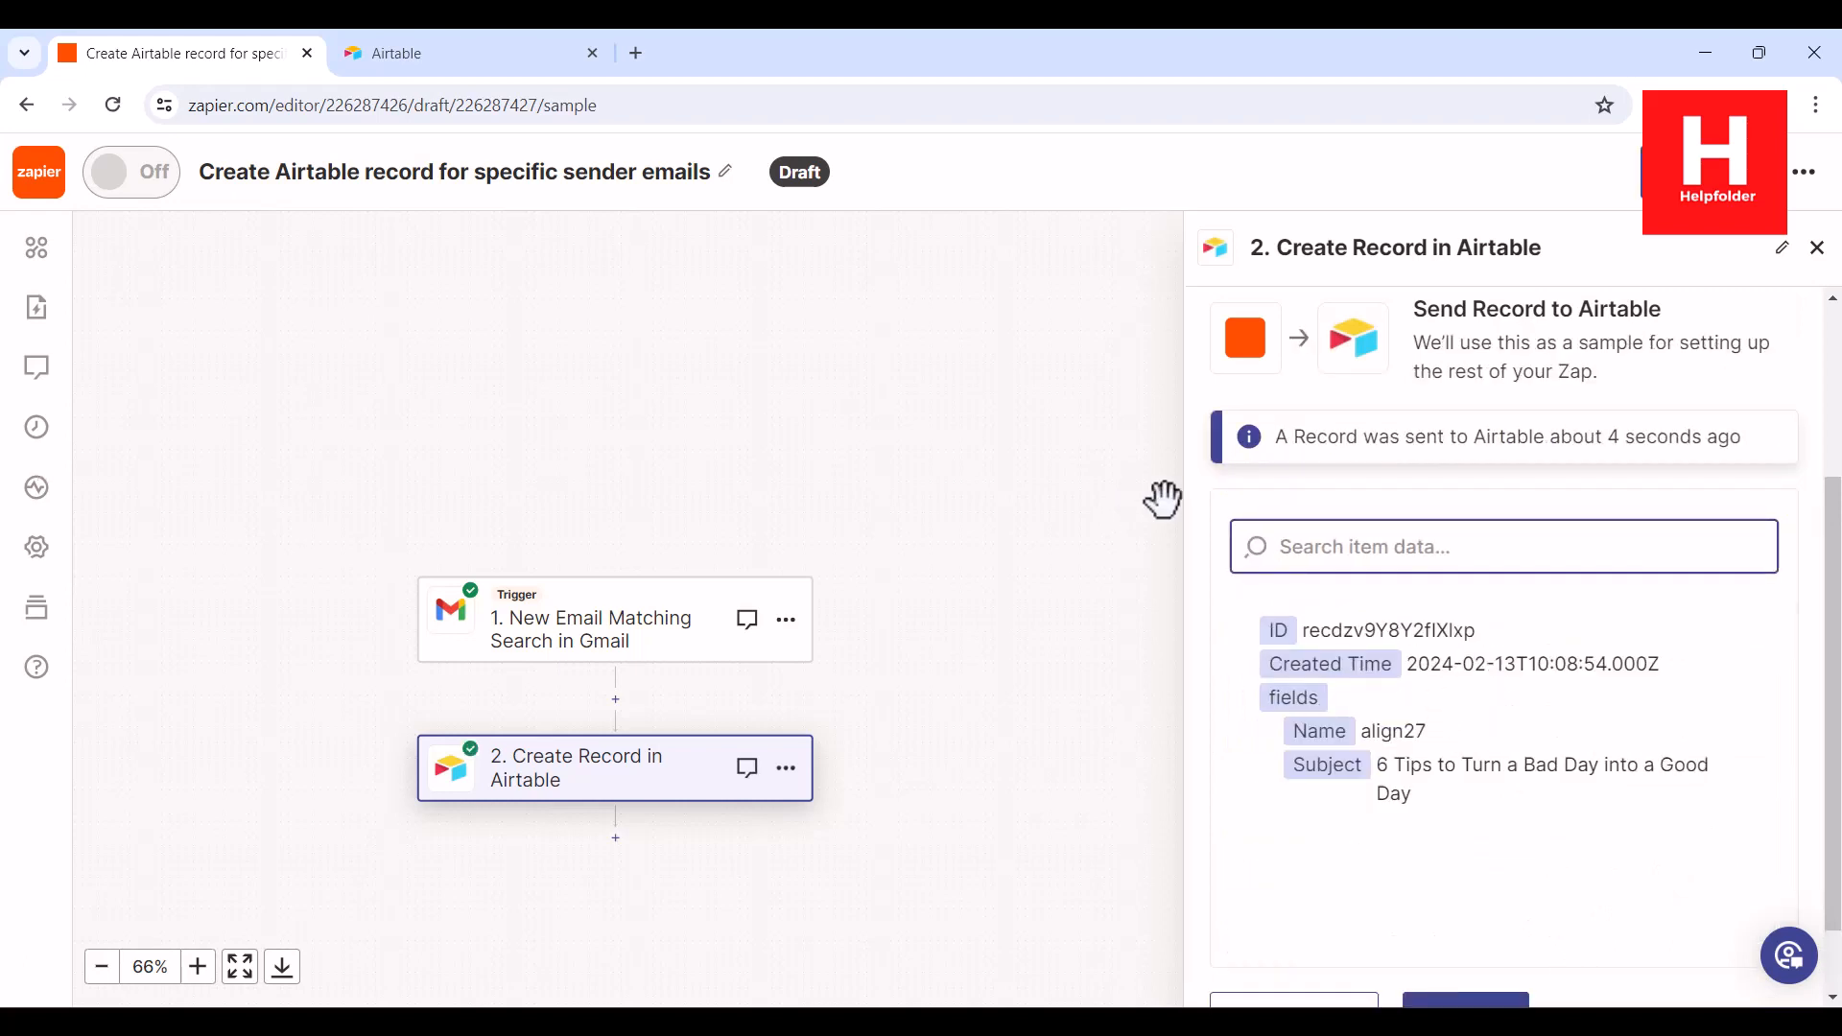
scroll(1564, 658, "down", 1)
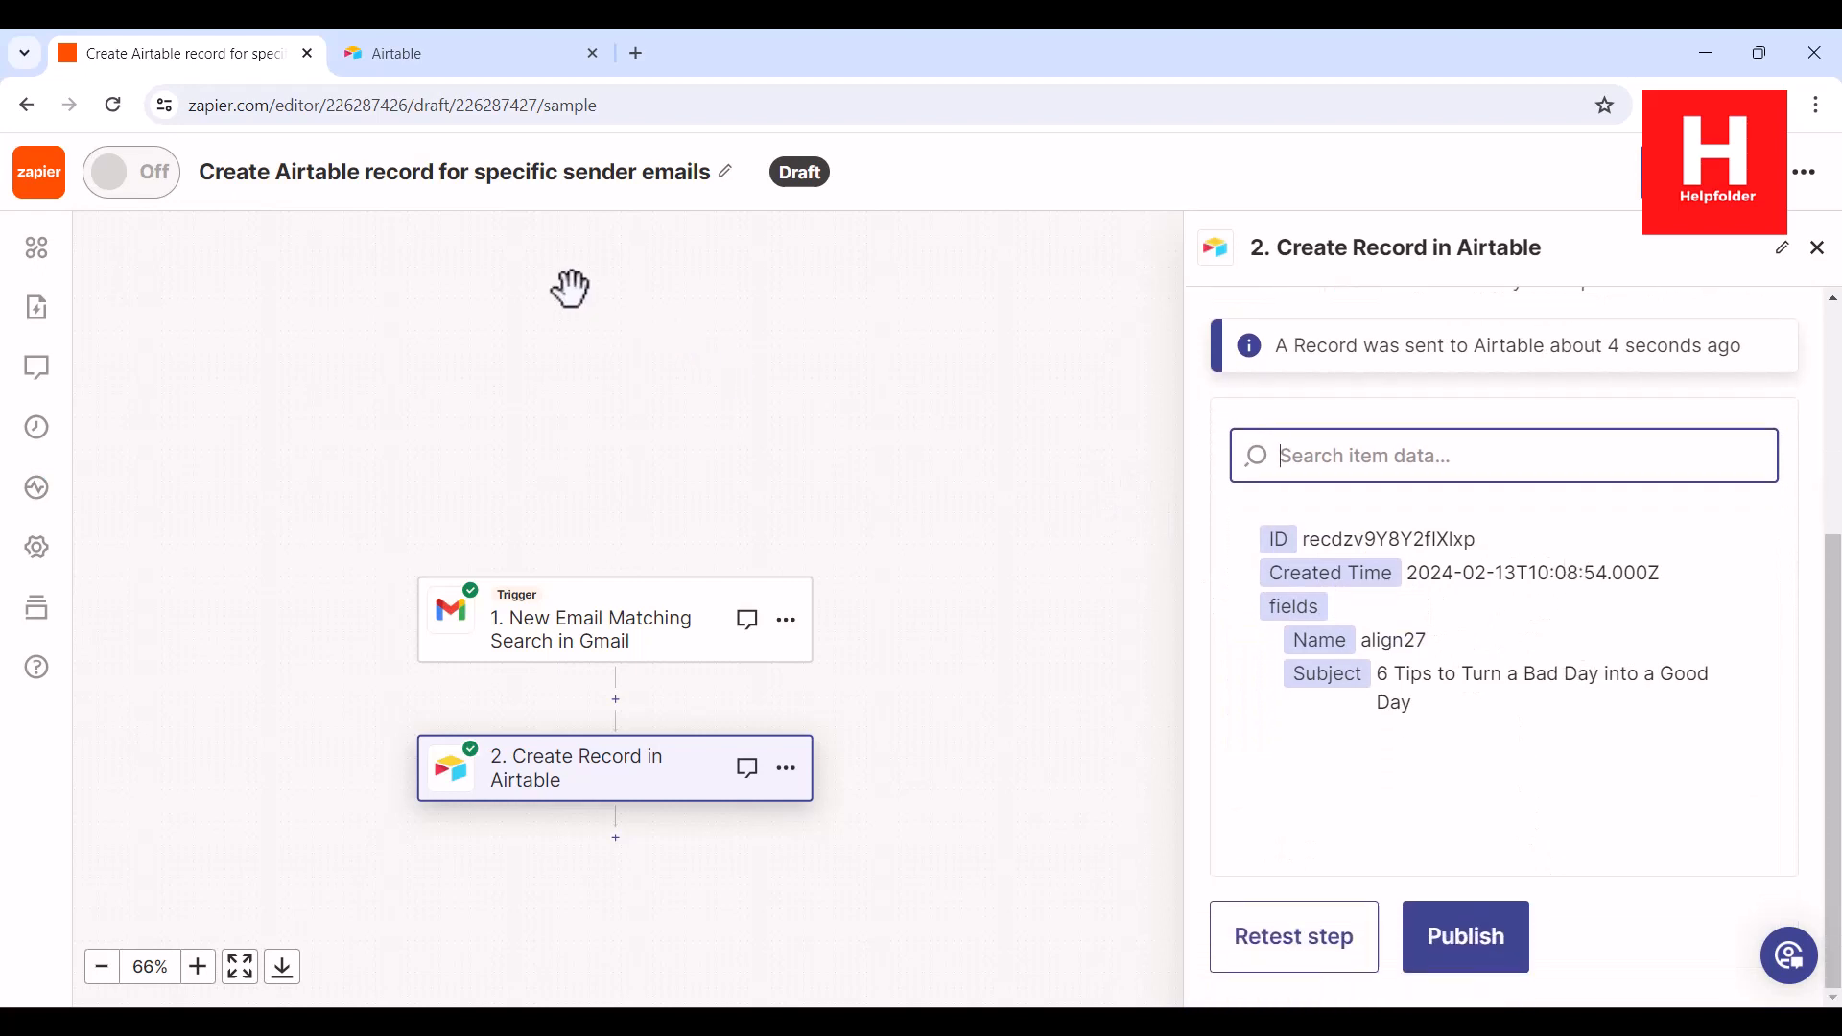
left_click(470, 53)
left_click(528, 524)
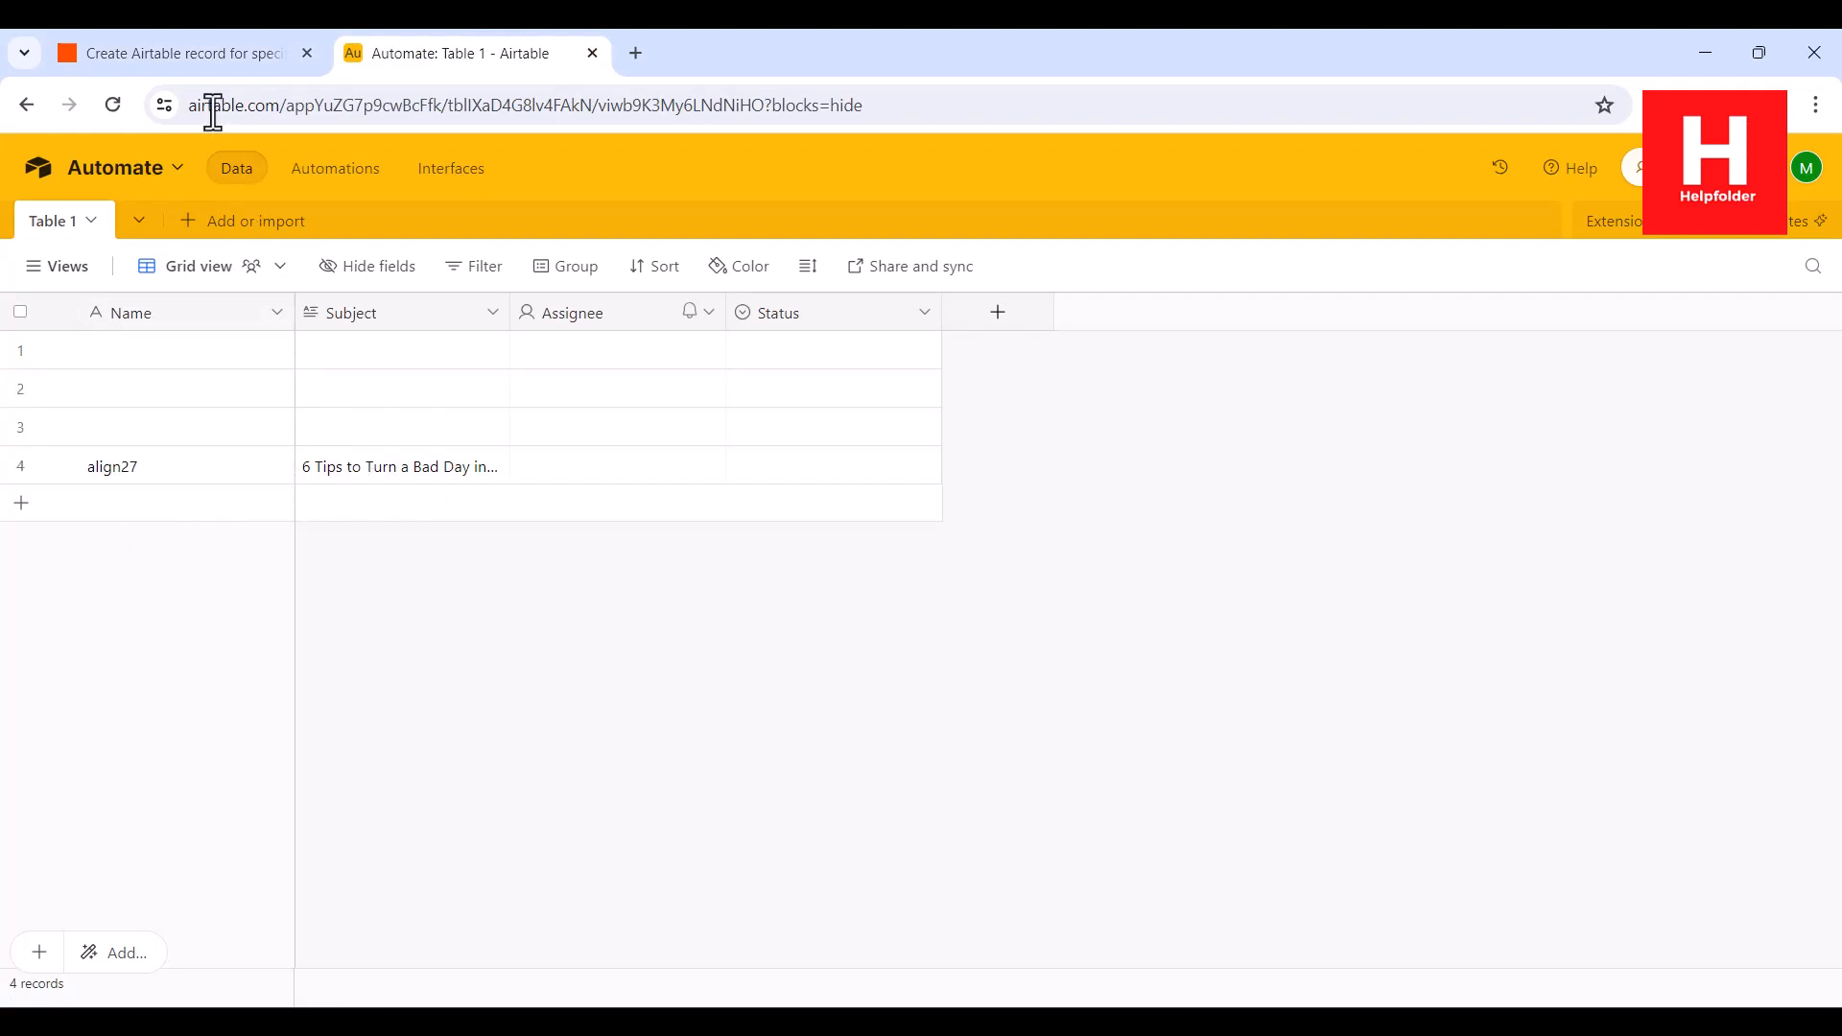
Return to the Zapier editor, try to publish the Zap, and close the resulting dialog
left_click(203, 56)
left_click(1463, 971)
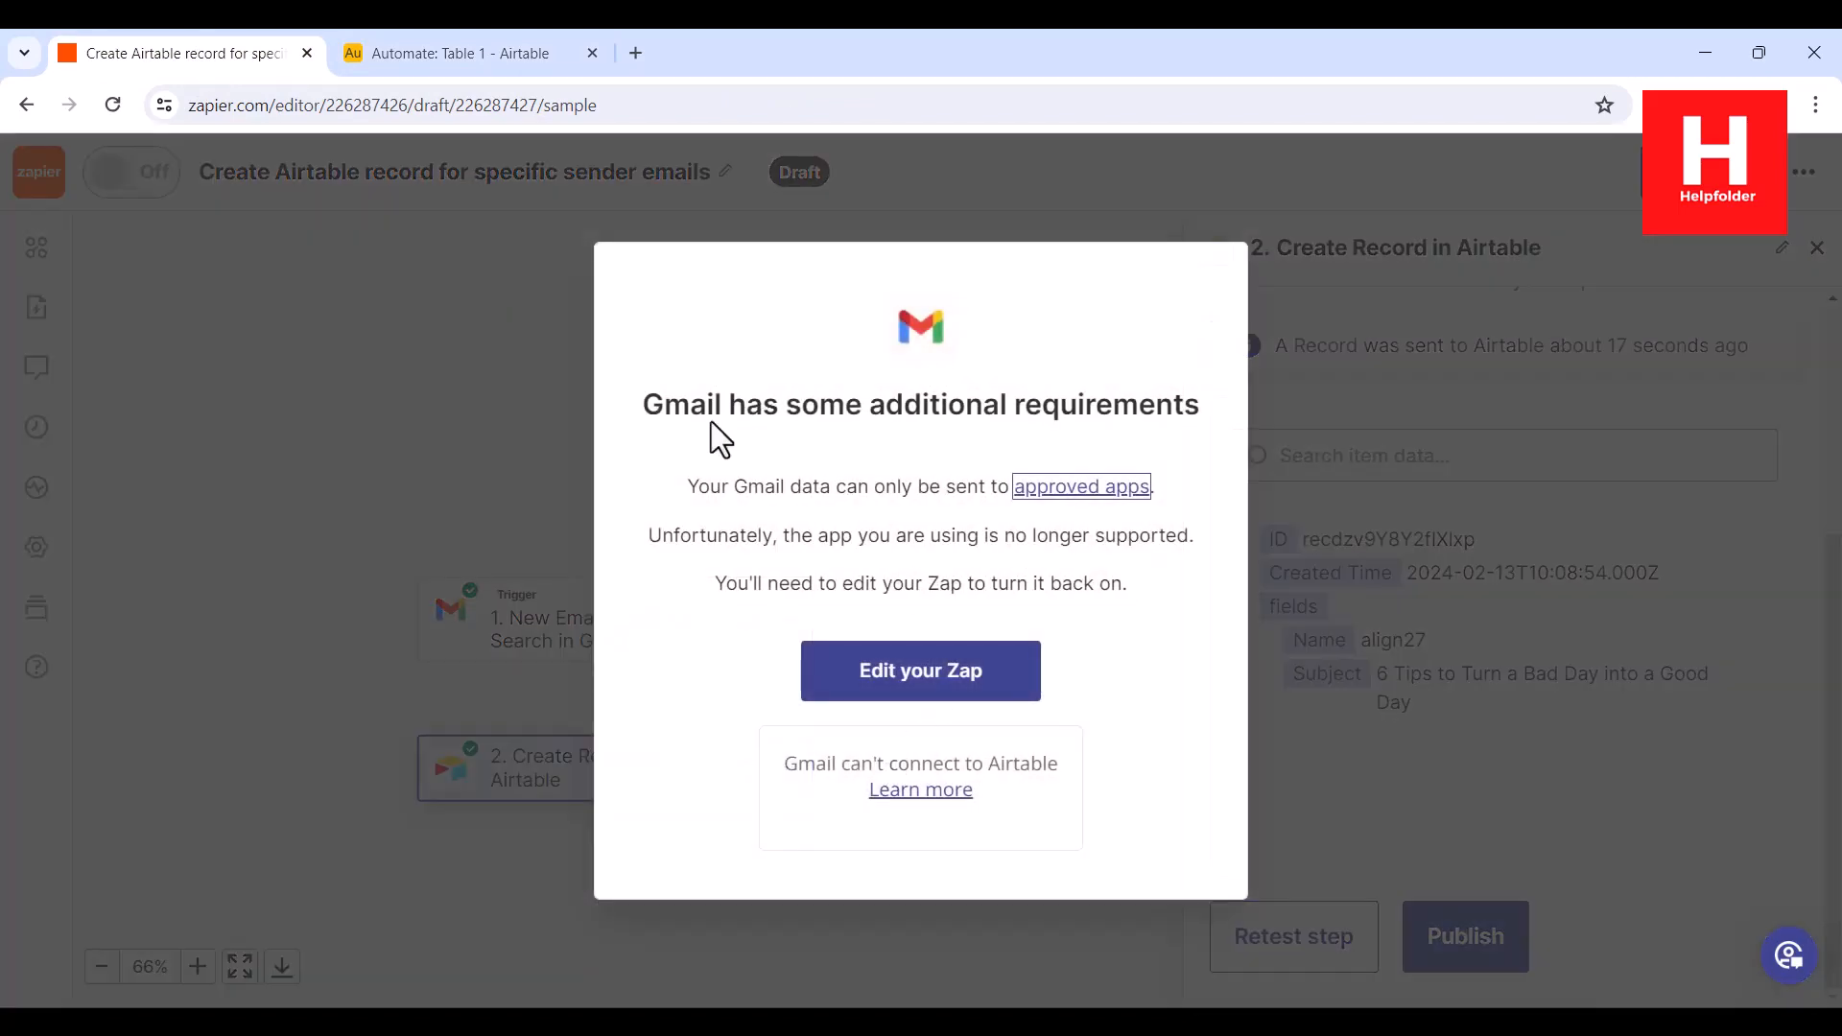
left_click_drag(706, 405, 1143, 399)
left_click_drag(1201, 401, 644, 399)
left_click_drag(644, 400, 1199, 399)
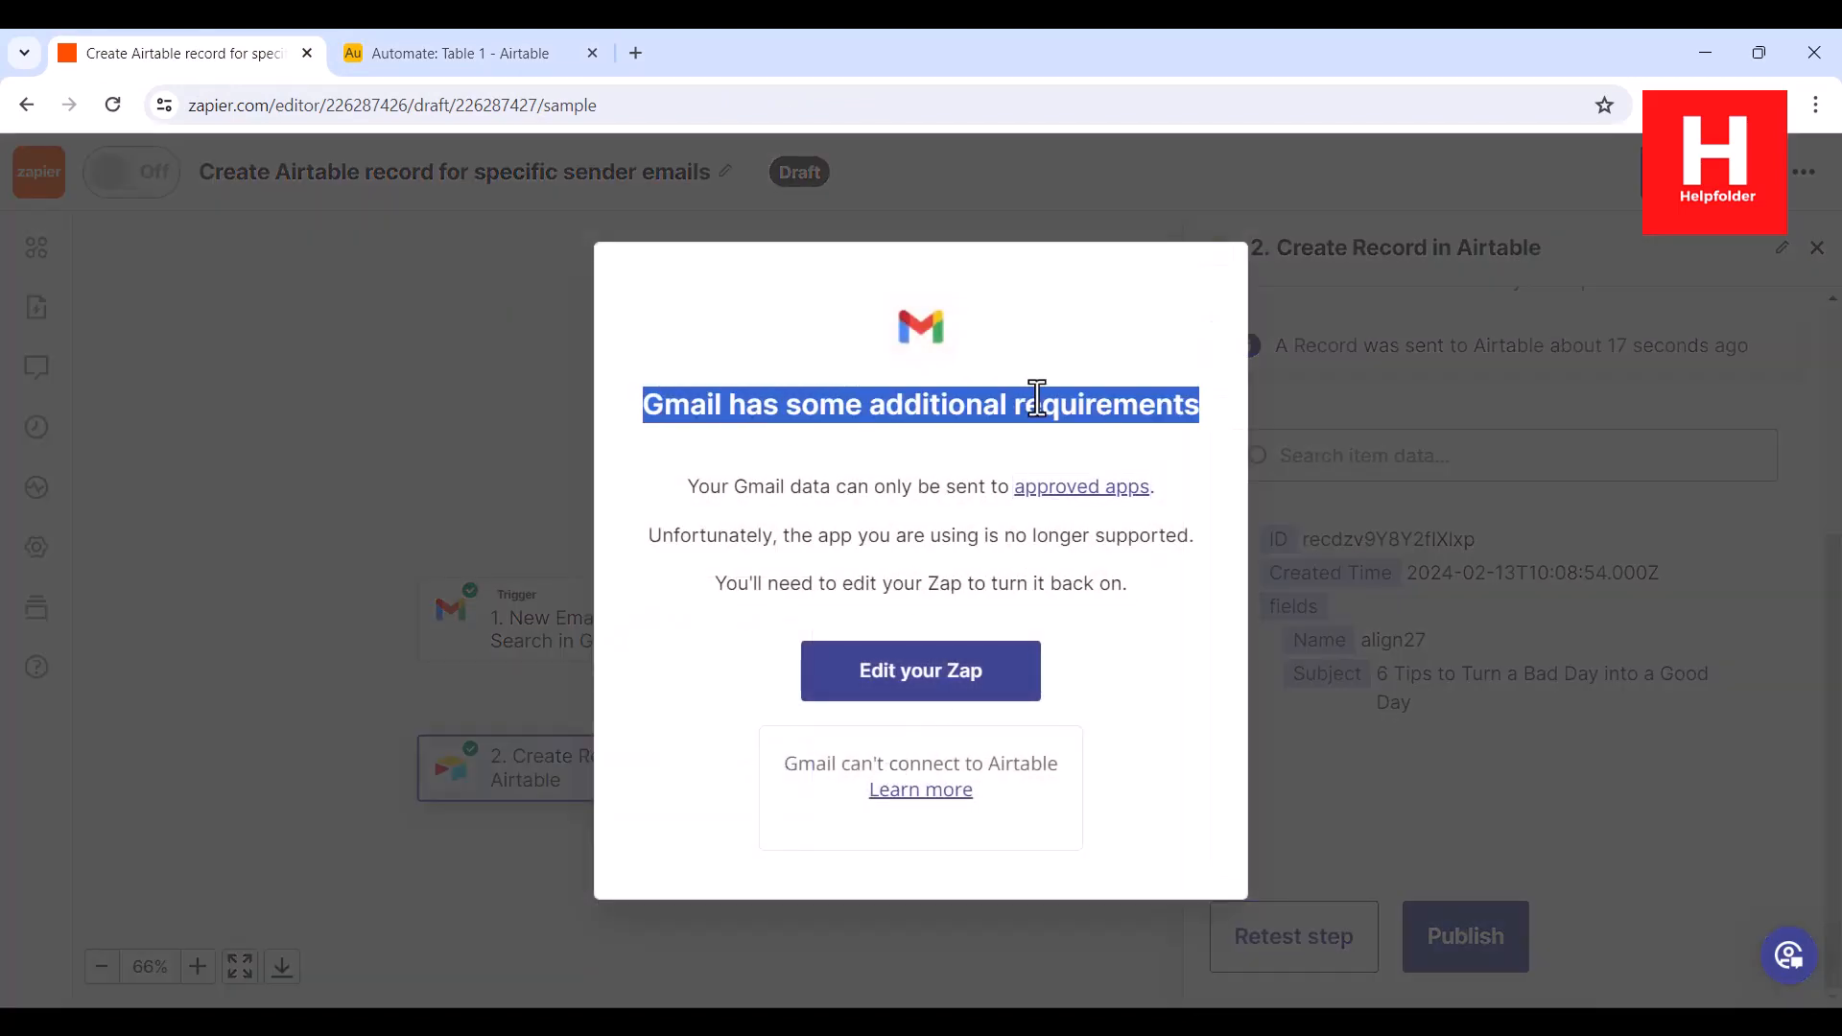
left_click(1036, 398)
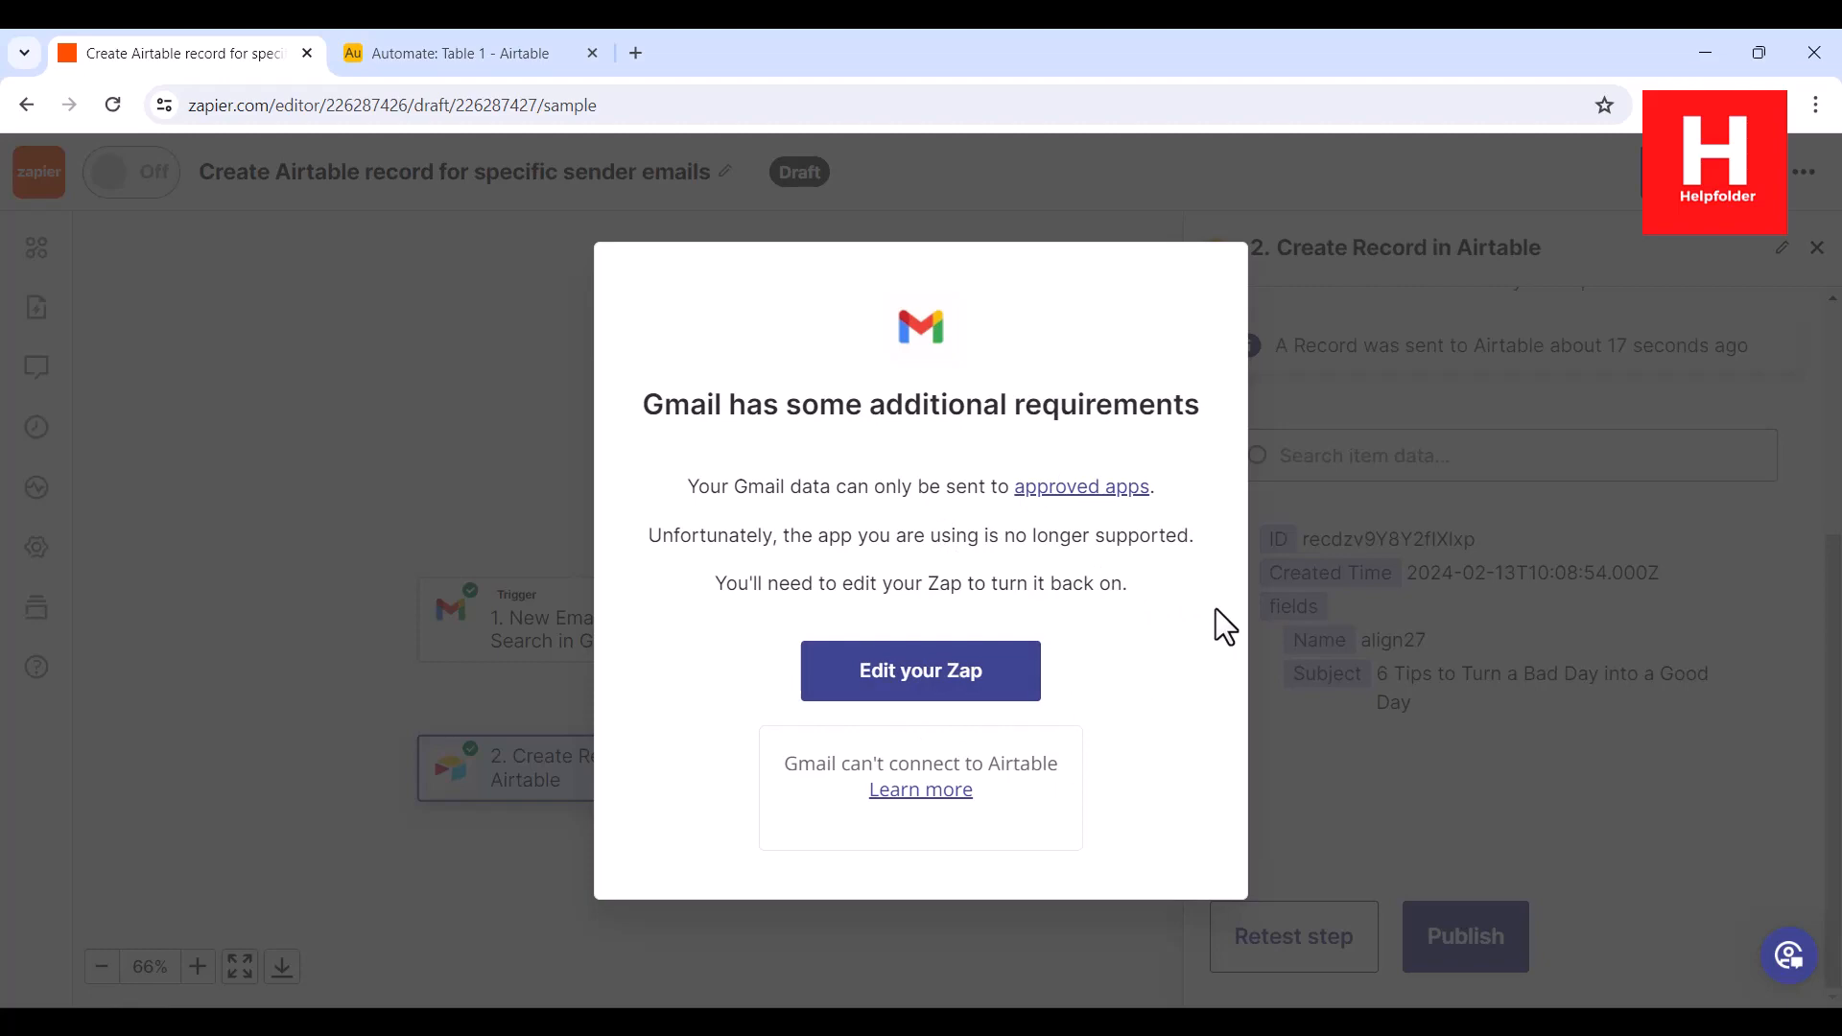
left_click(1295, 607)
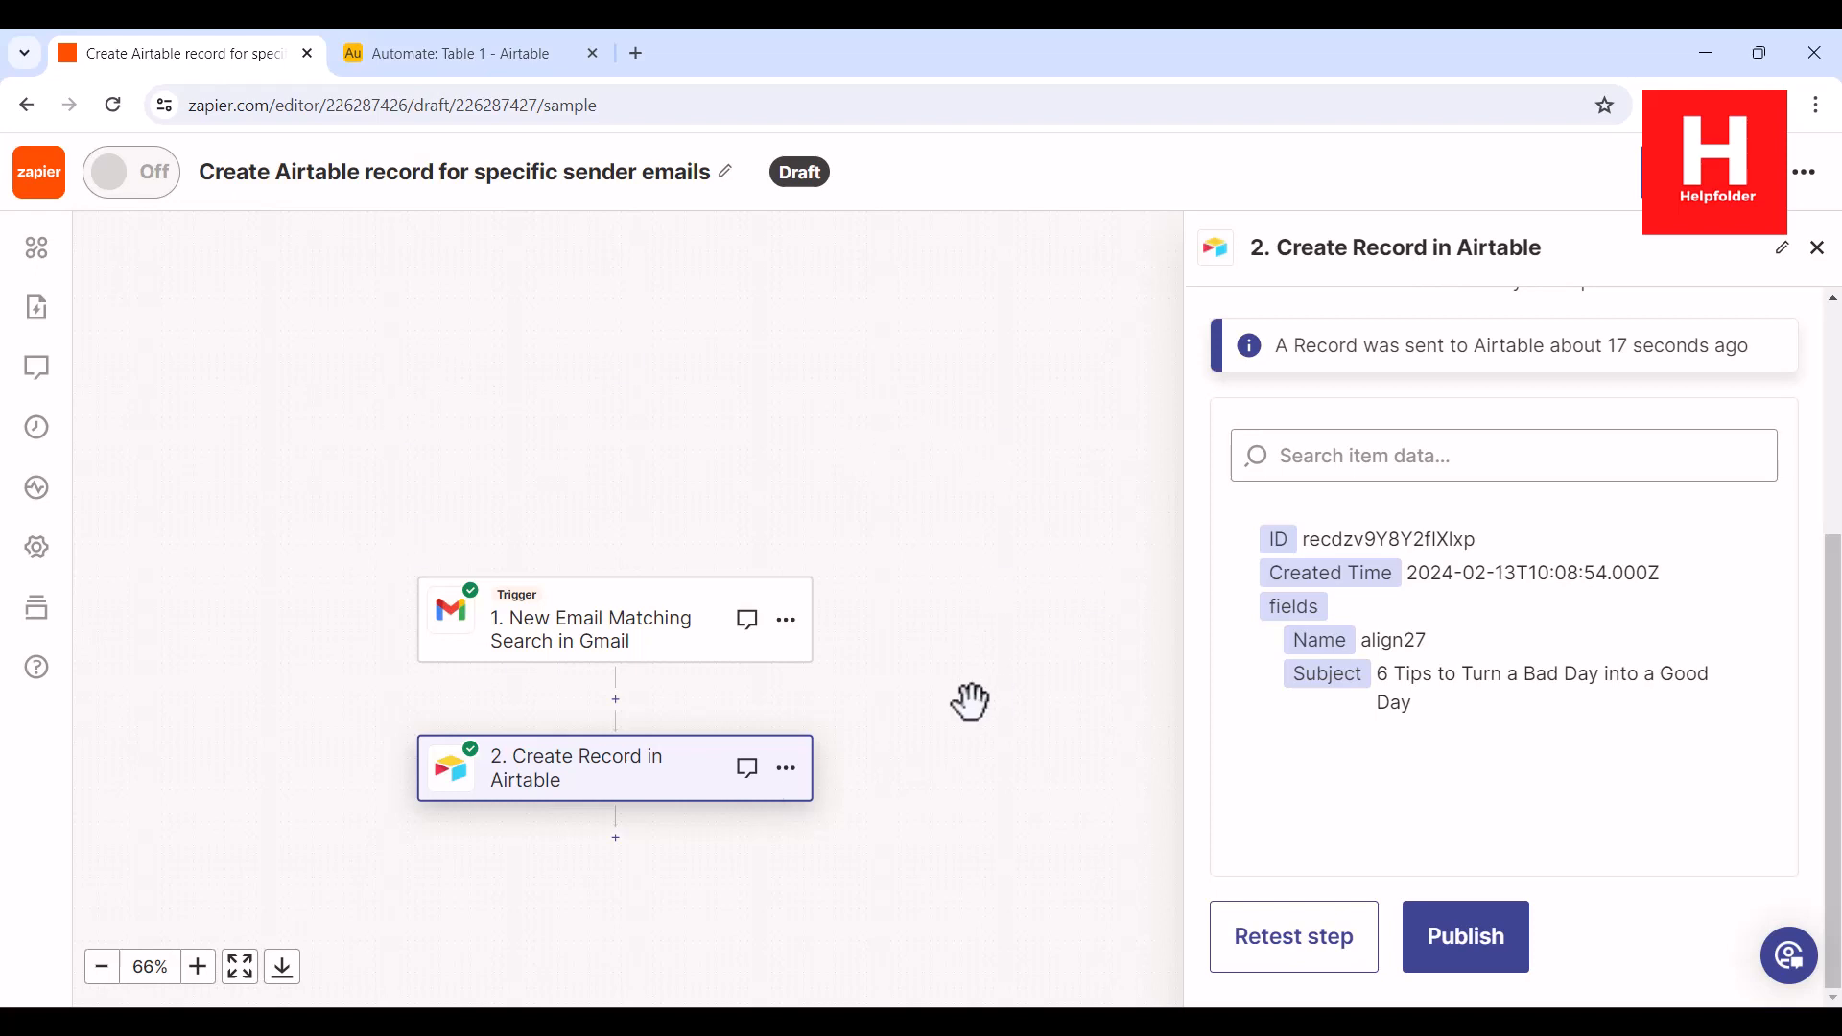
Switch to the Automate base in Airtable to review the records in Table 1
left_click(441, 56)
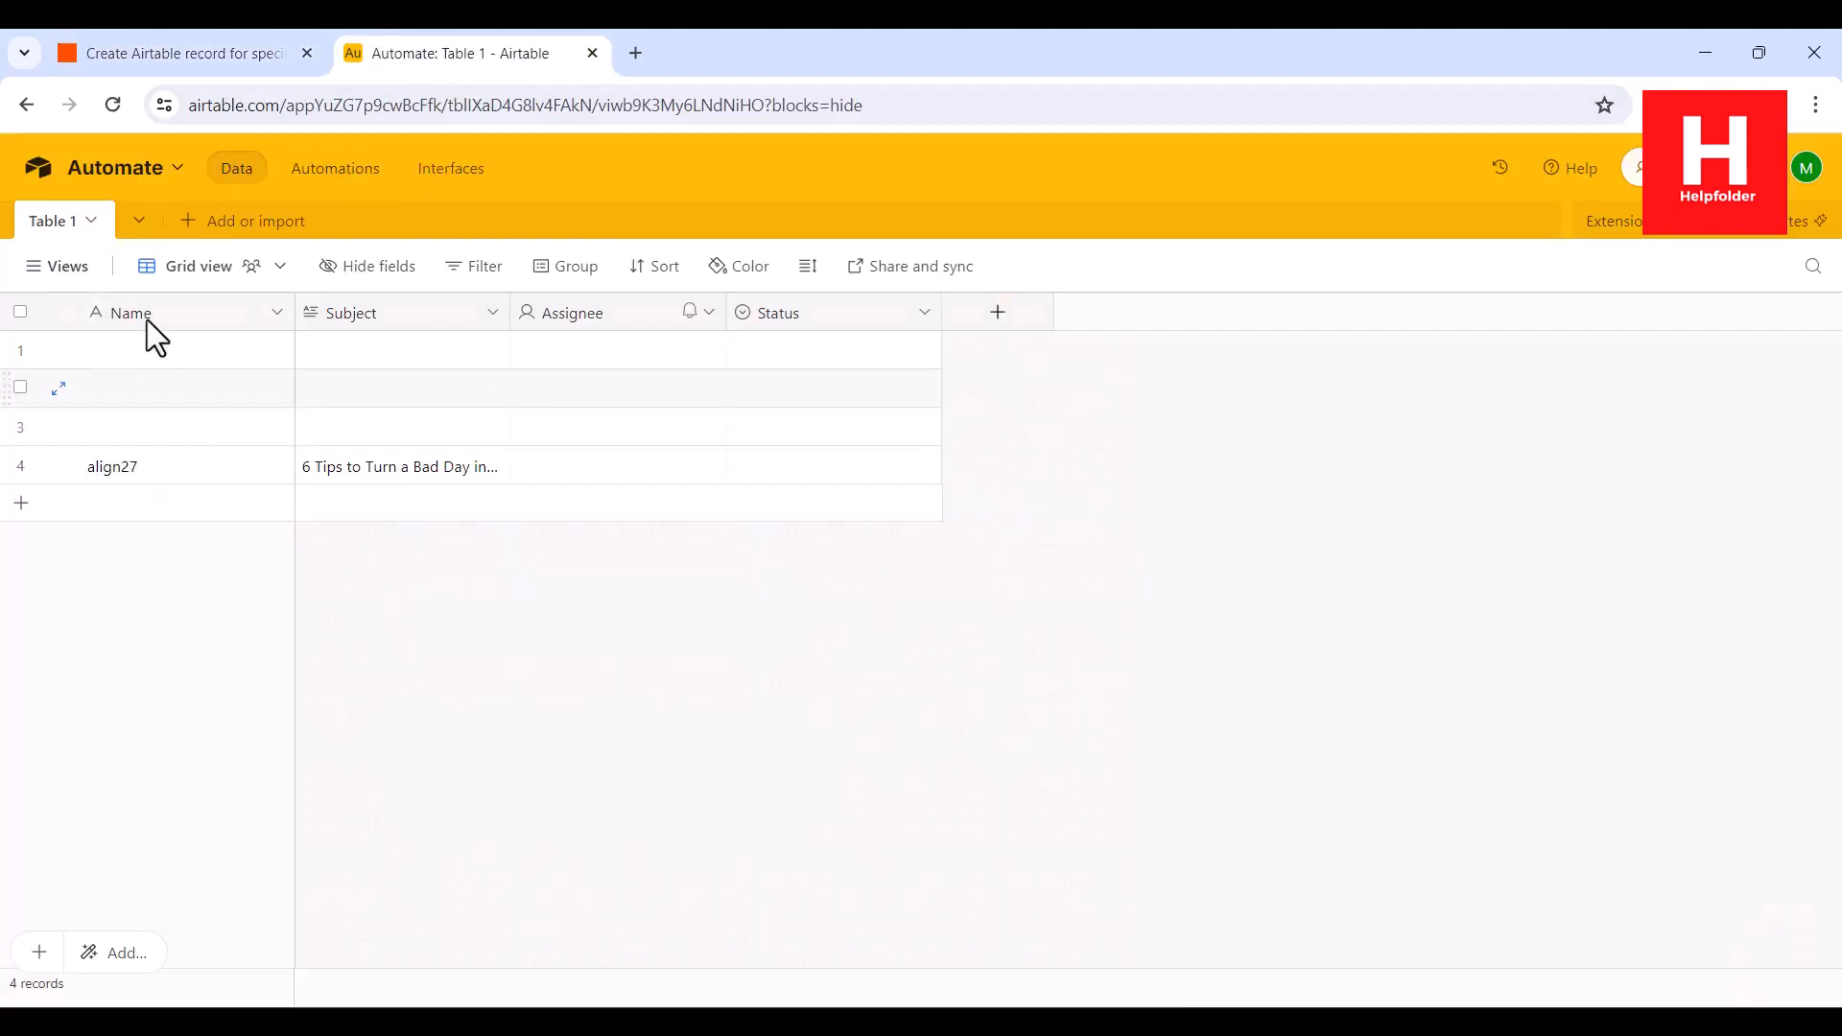